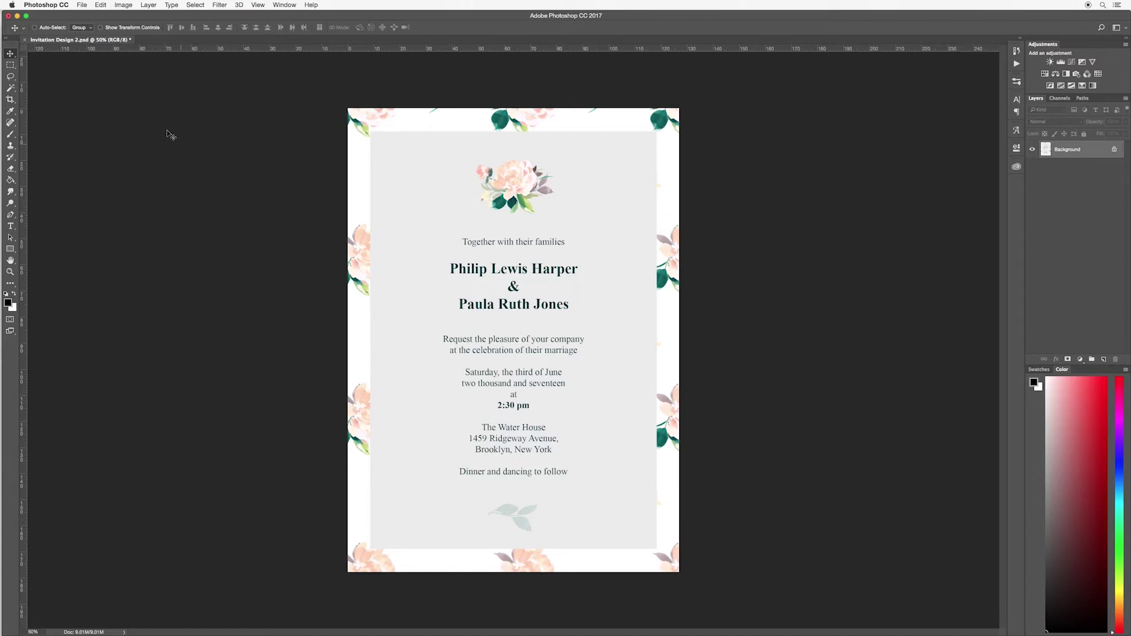
# - Open the File menu while Invitation Design 2.psd is displayed
pyautogui.click(81, 5)
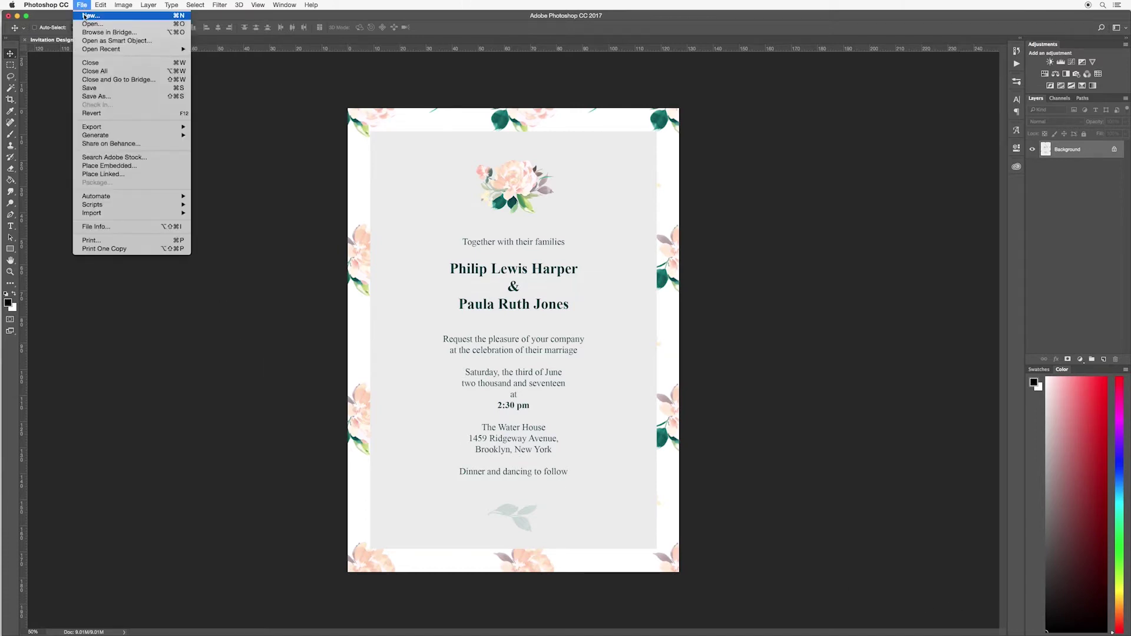
# - Create a blank 5 × 7 inch, 300 ppi RGB document with a white background
pyautogui.click(89, 15)
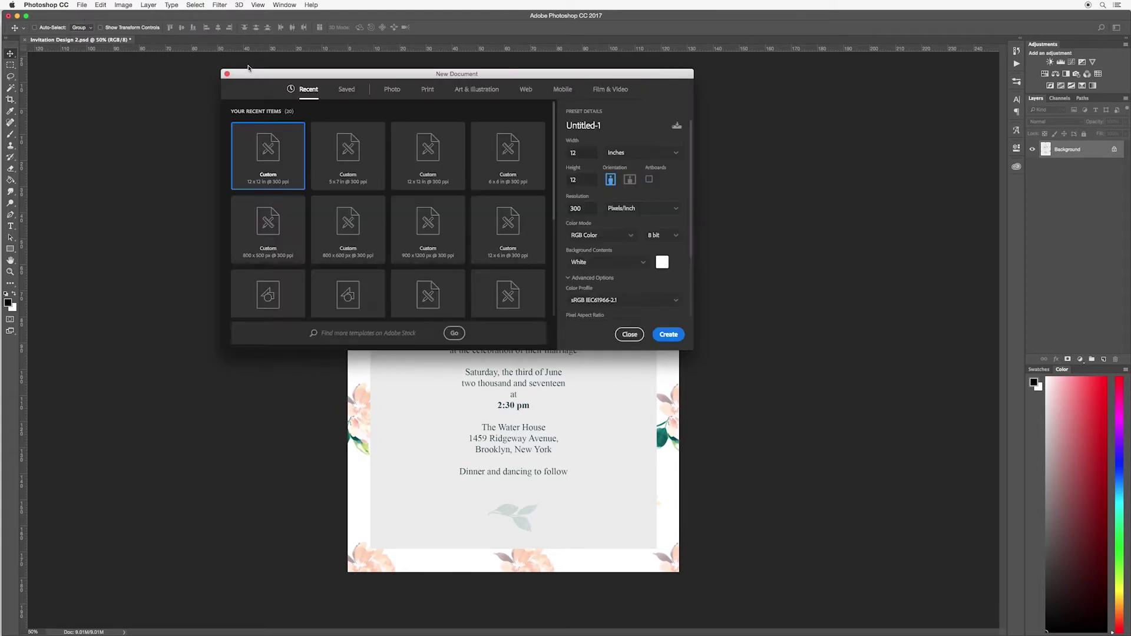
pyautogui.moveTo(262, 75); pyautogui.dragTo(151, 74)
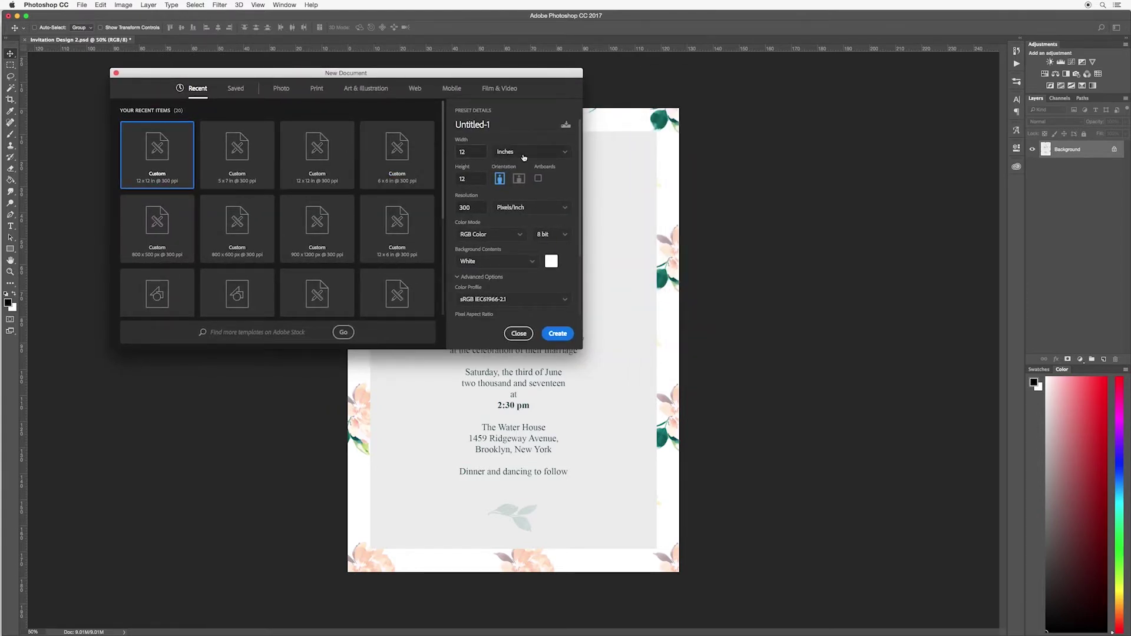
pyautogui.doubleClick(468, 152)
pyautogui.write('5')
pyautogui.doubleClick(458, 179)
pyautogui.write('7')
pyautogui.click(463, 154)
pyautogui.click(557, 334)
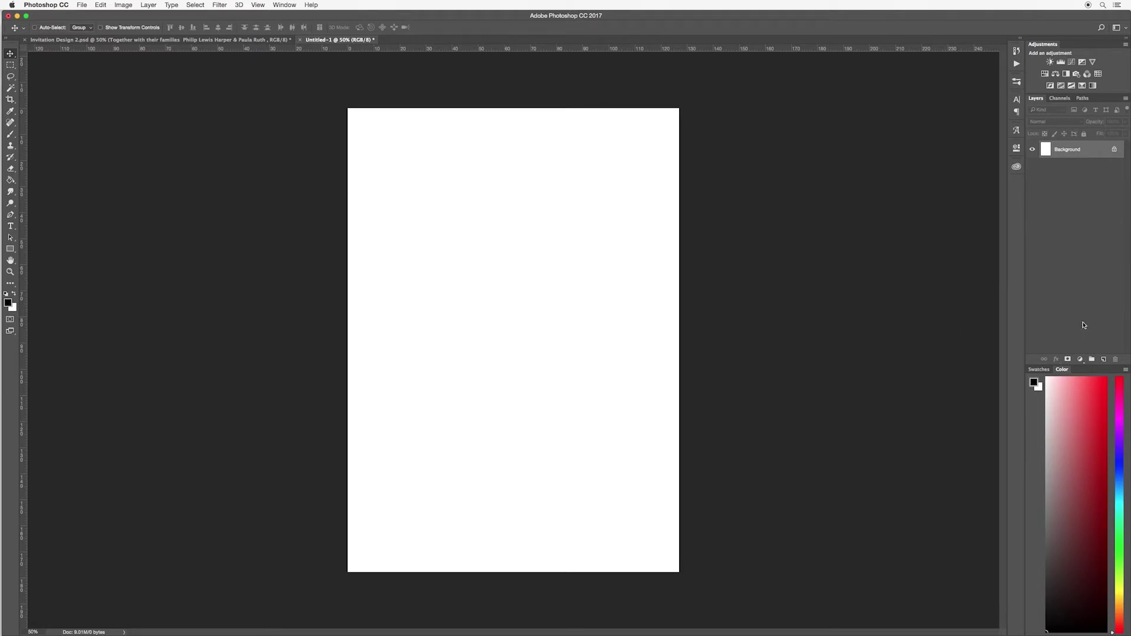
# - Add a floral Pattern fill layer at 60% scale, dragged to a new offset on the page
pyautogui.click(1080, 359)
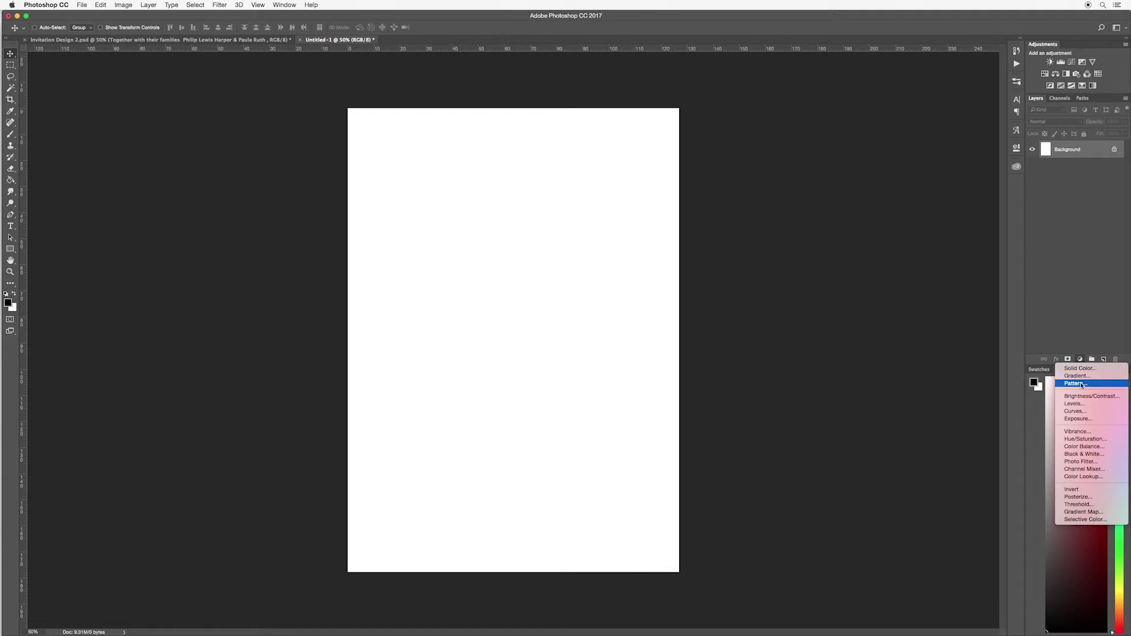
pyautogui.click(1082, 384)
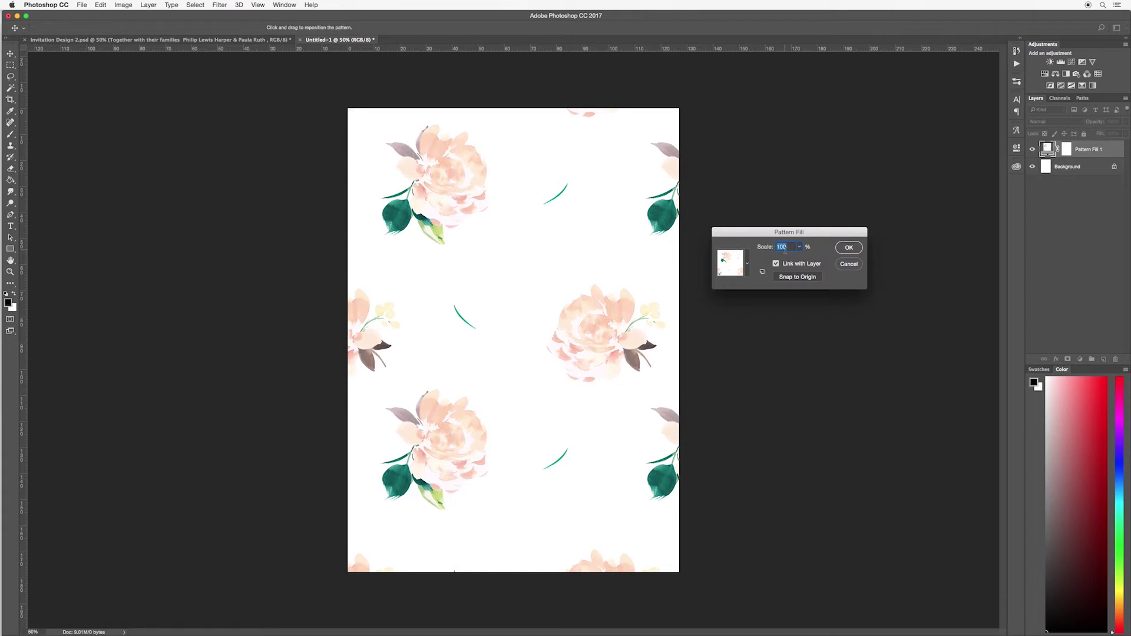
pyautogui.write('60')
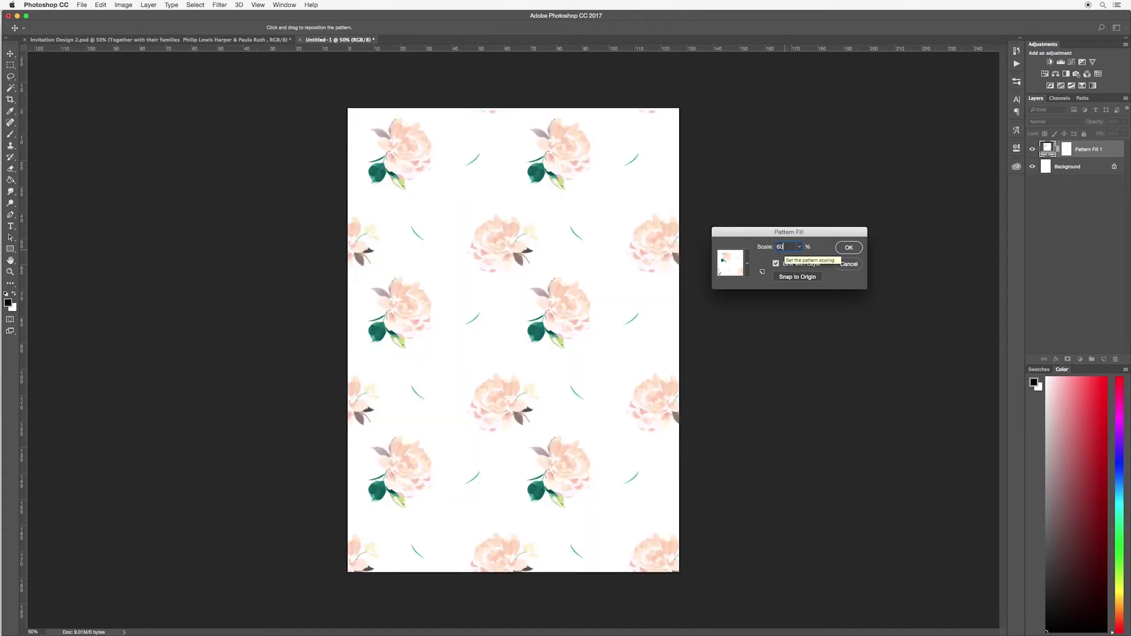
pyautogui.moveTo(511, 324); pyautogui.dragTo(522, 220)
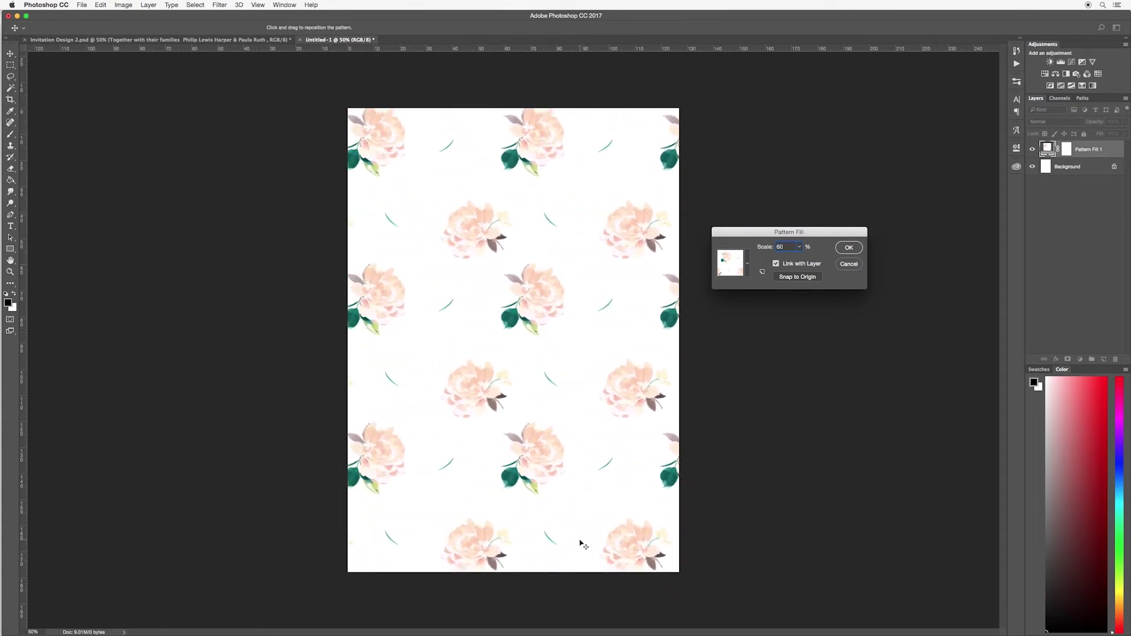
pyautogui.moveTo(616, 535)
pyautogui.mouseDown()
pyautogui.moveTo(626, 525)
pyautogui.moveTo(606, 514)
pyautogui.mouseUp()
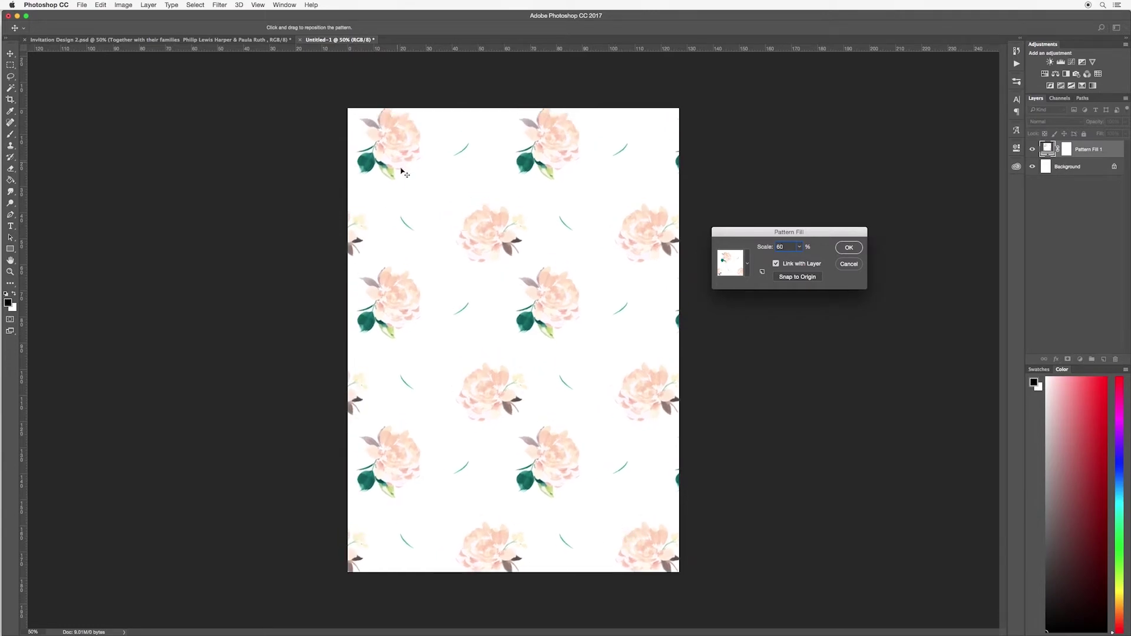
pyautogui.moveTo(402, 172); pyautogui.dragTo(370, 133)
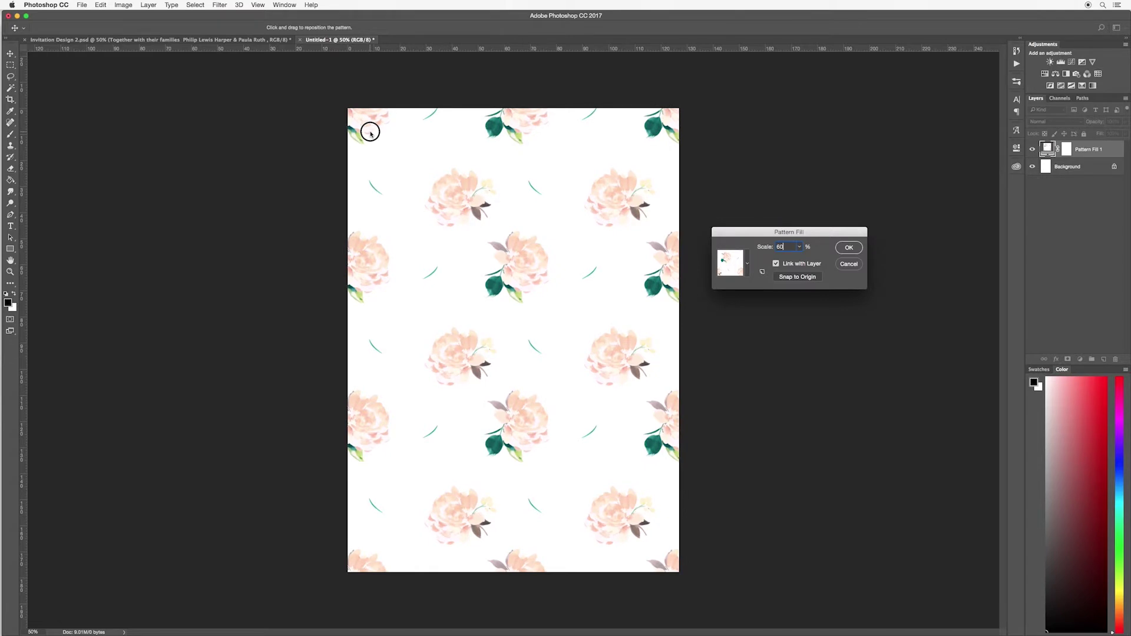
pyautogui.click(848, 248)
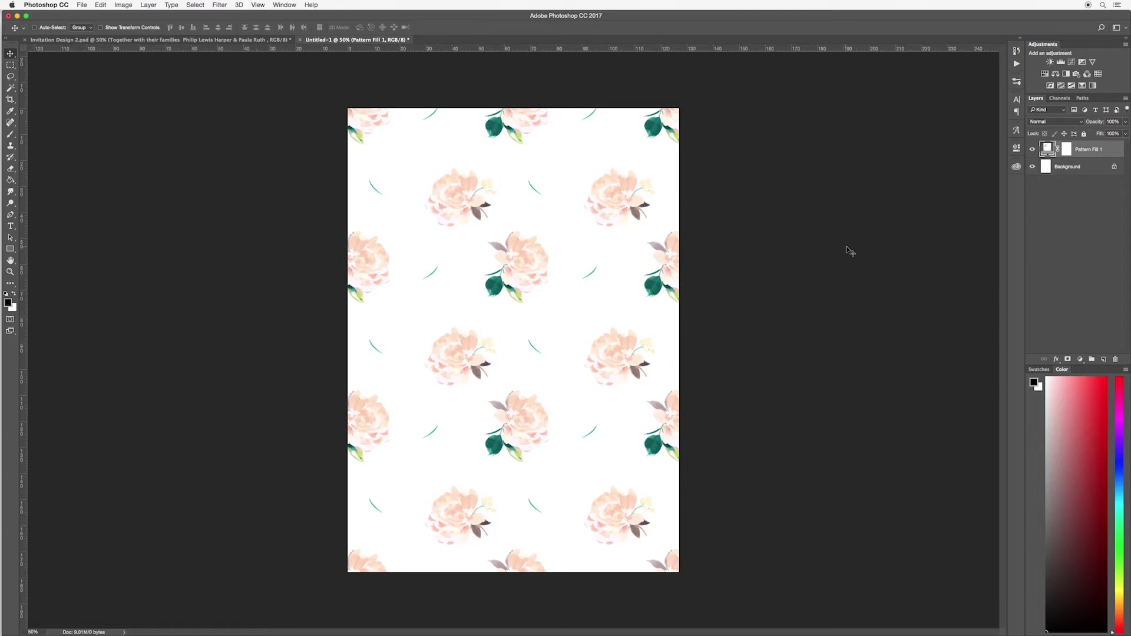
# - Add a horizontal guide at 50%
pyautogui.click(256, 6)
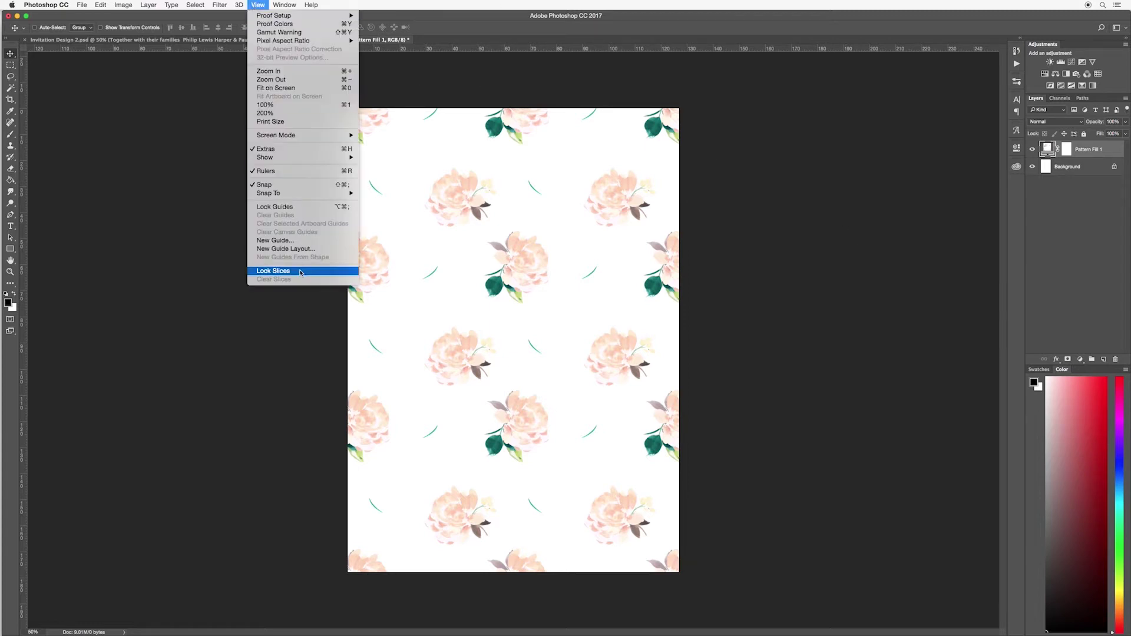
pyautogui.click(285, 241)
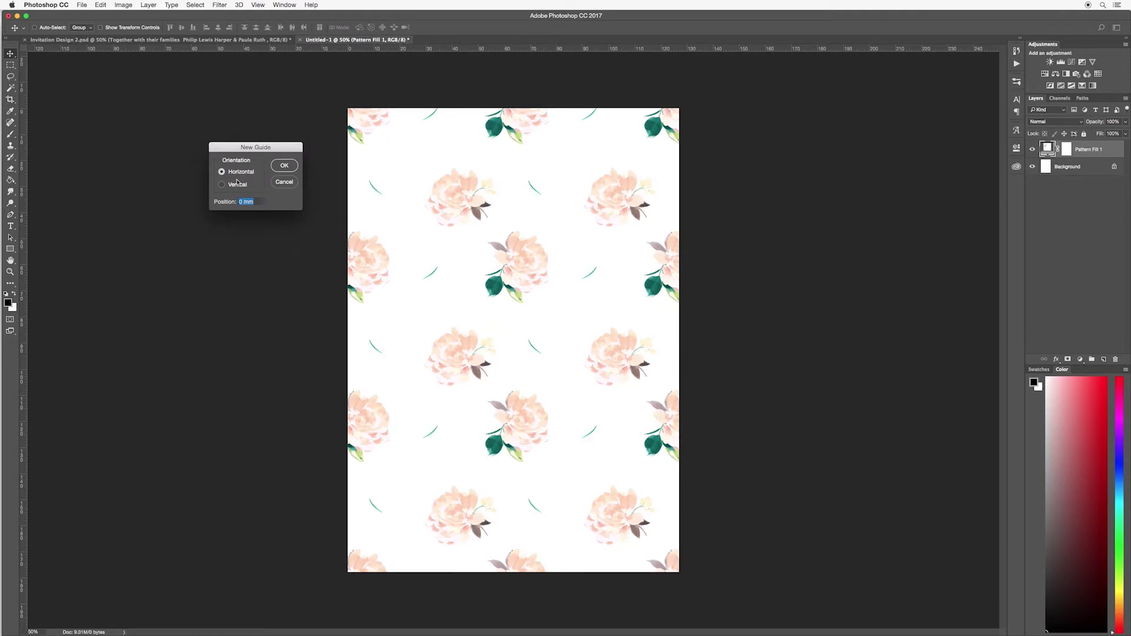
pyautogui.write('50%')
pyautogui.click(284, 165)
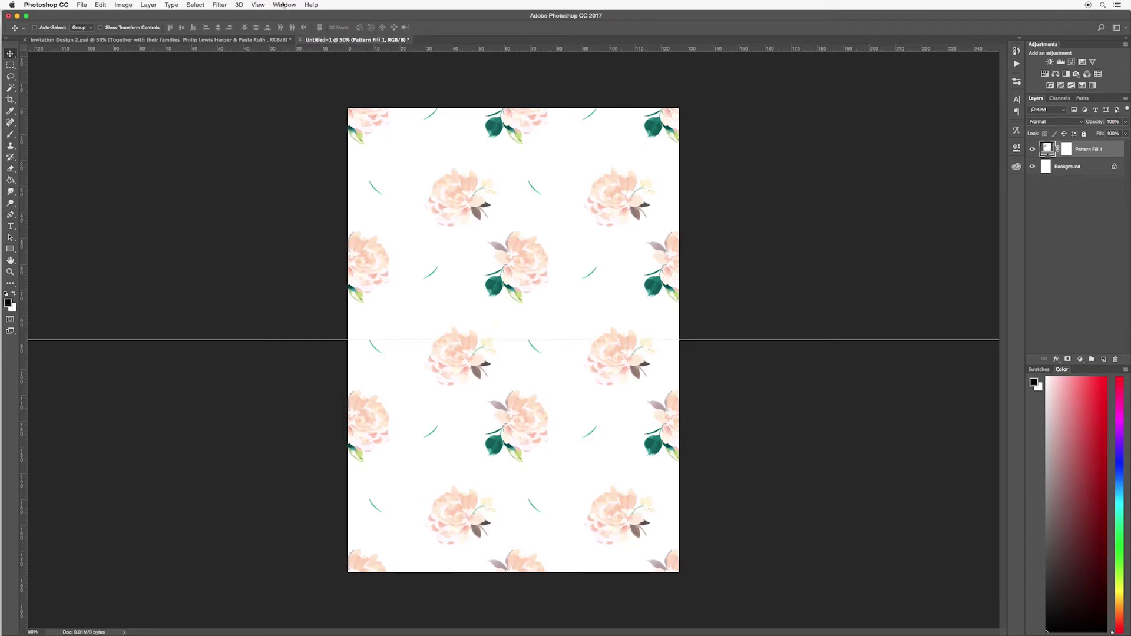
# - Add a vertical guide at 50%
pyautogui.click(258, 5)
pyautogui.click(275, 240)
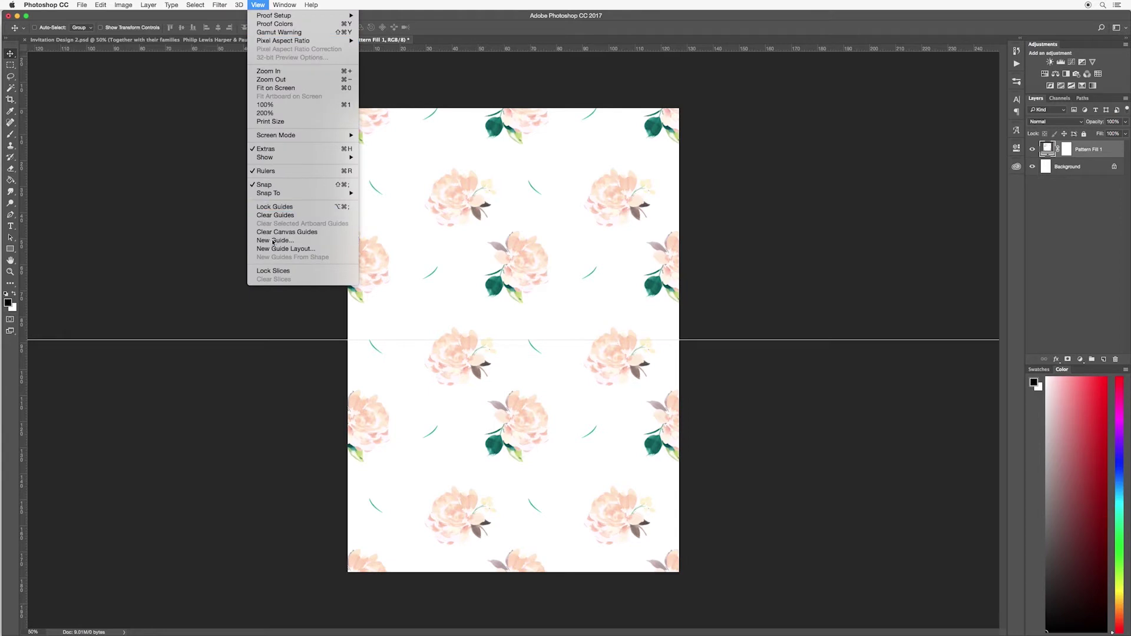
pyautogui.click(222, 185)
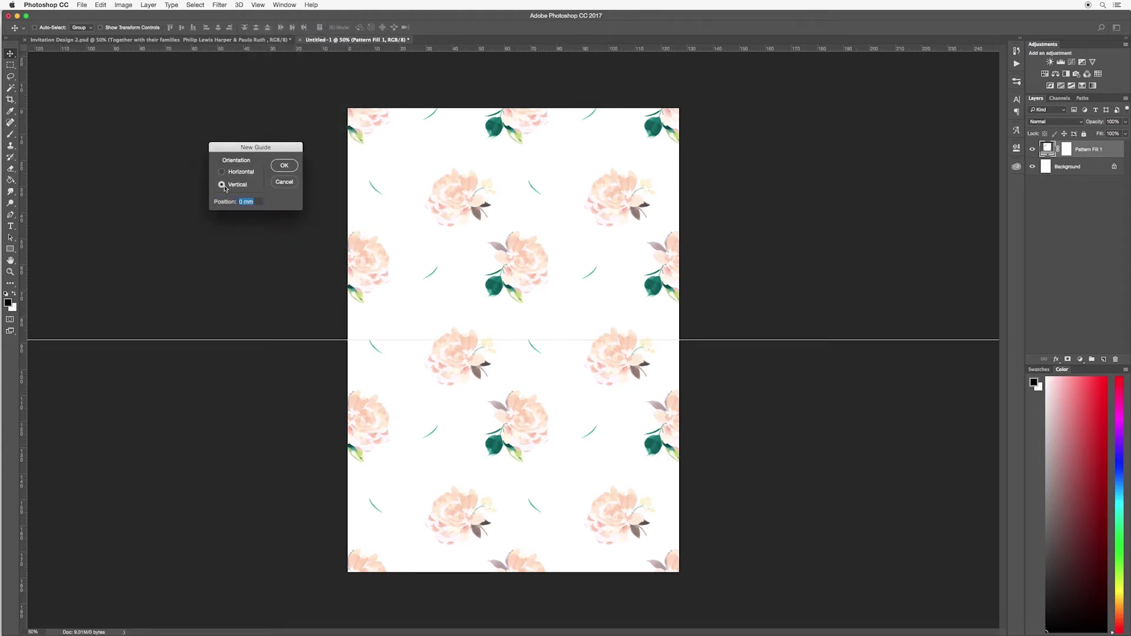
pyautogui.write('50%')
pyautogui.click(284, 166)
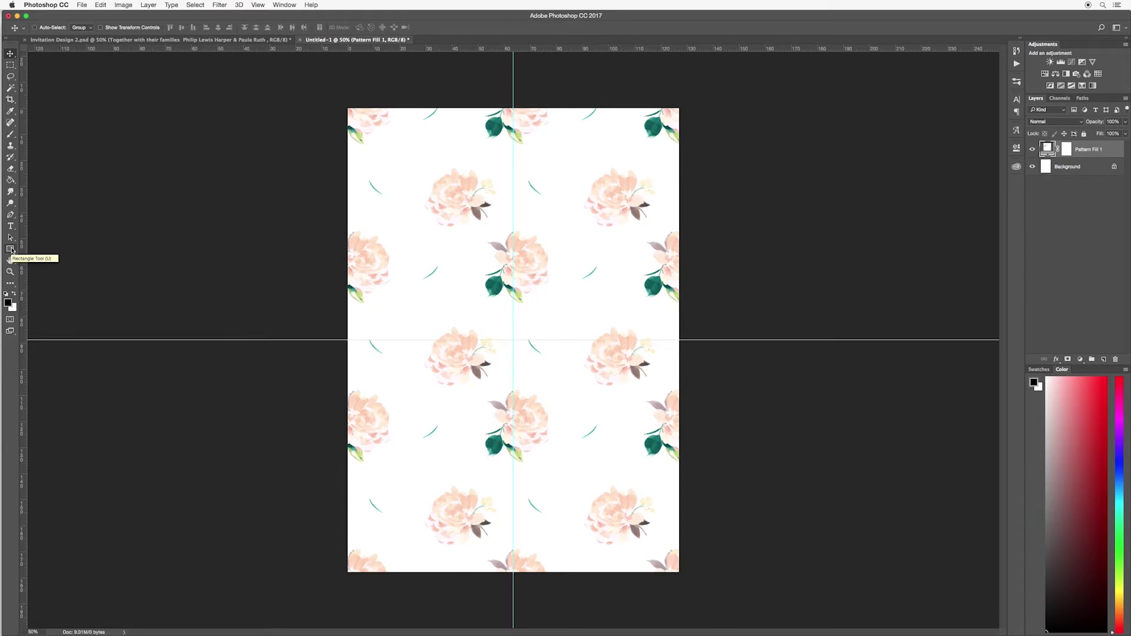
# - Draw a large rectangle inset from the page edges with the Rectangle Tool
pyautogui.click(11, 250)
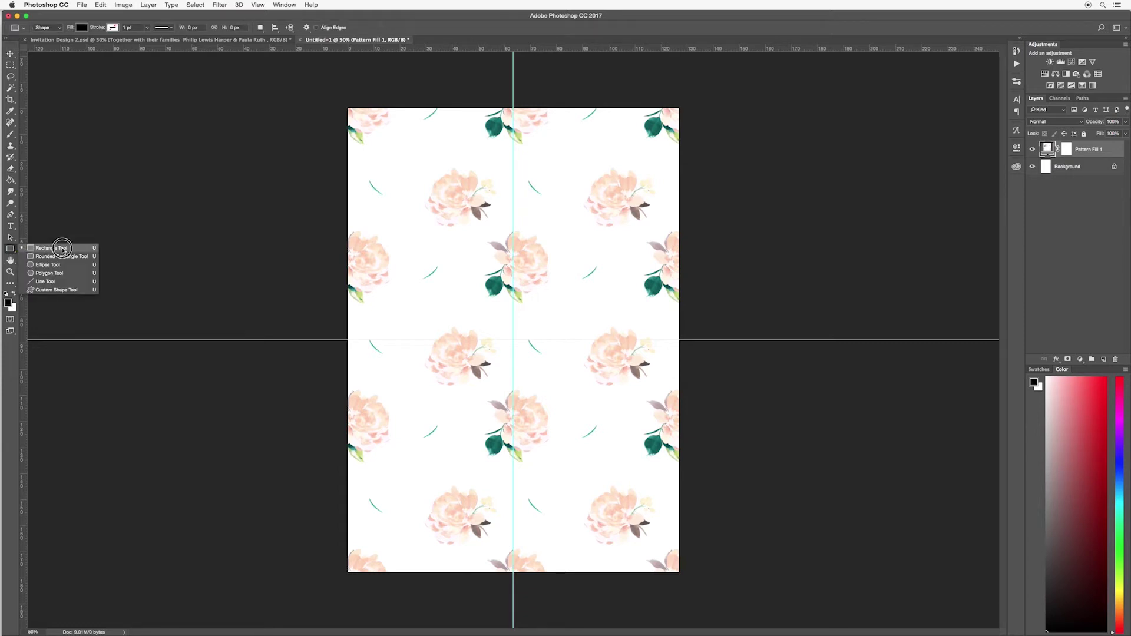
pyautogui.click(63, 248)
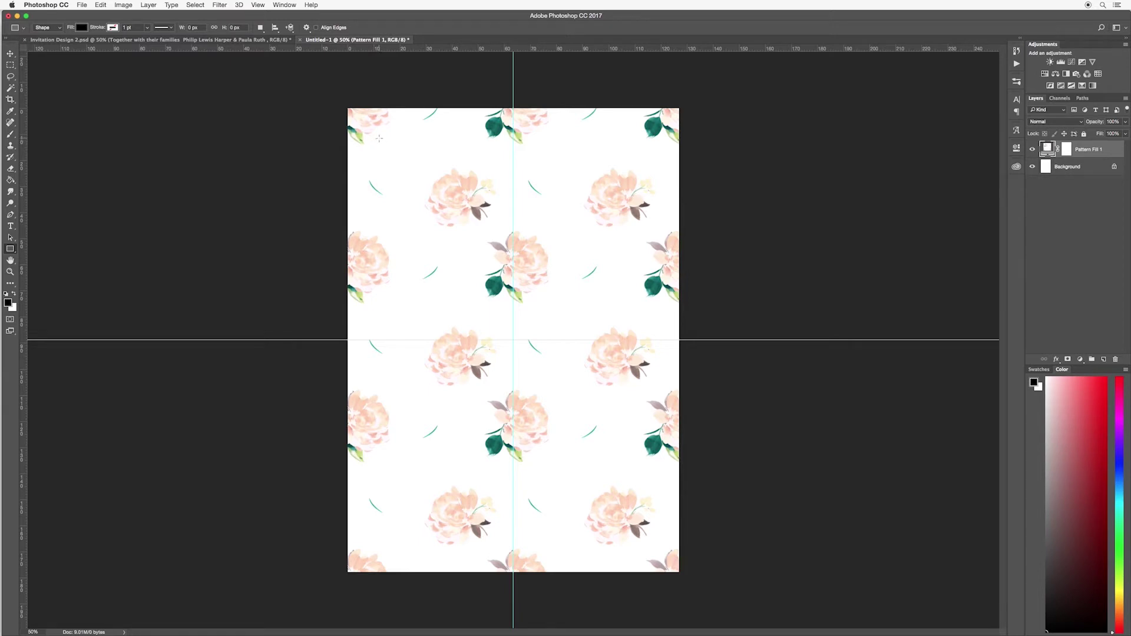
pyautogui.moveTo(379, 138); pyautogui.dragTo(648, 543)
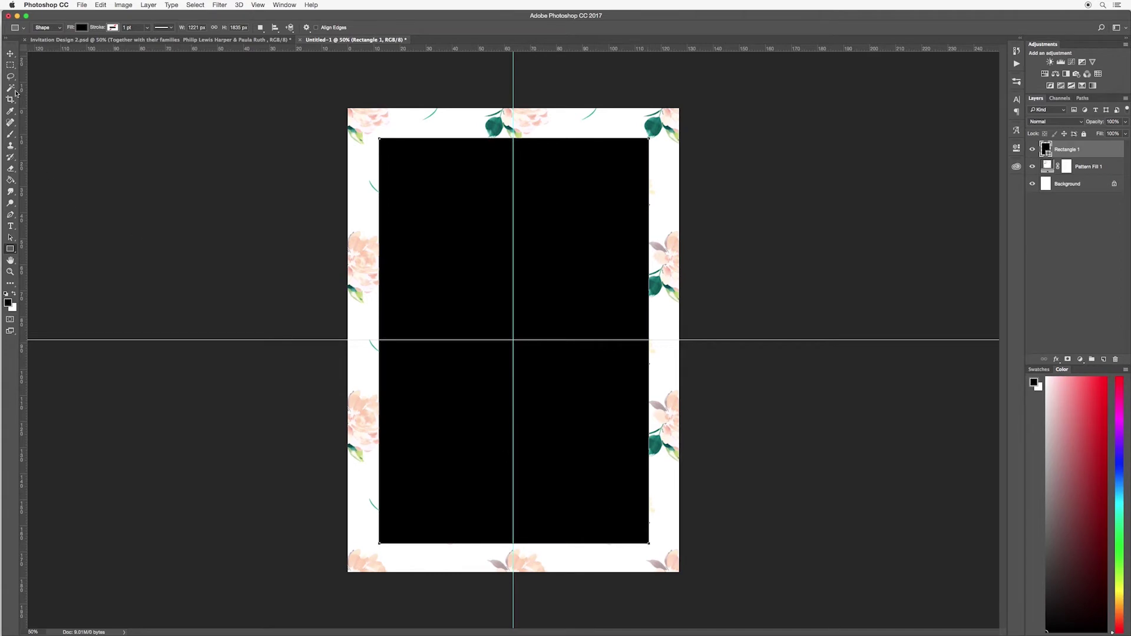
# - Centre the rectangle on the guides with the Move tool
pyautogui.click(10, 54)
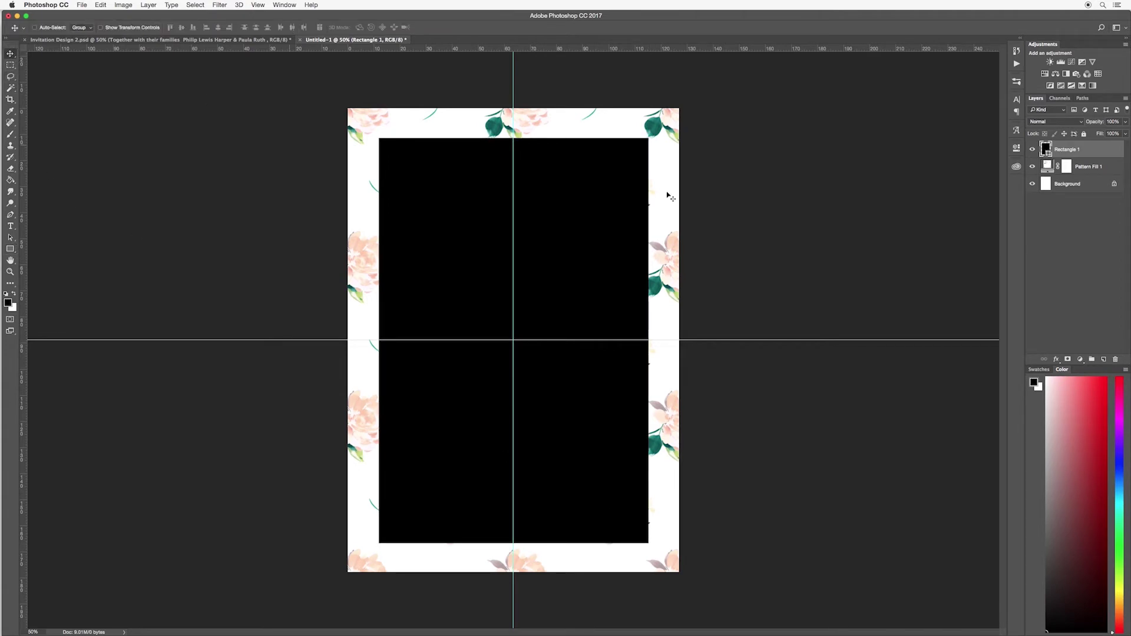
pyautogui.moveTo(570, 243)
pyautogui.mouseDown()
pyautogui.moveTo(564, 231)
pyautogui.moveTo(567, 241)
pyautogui.mouseUp()
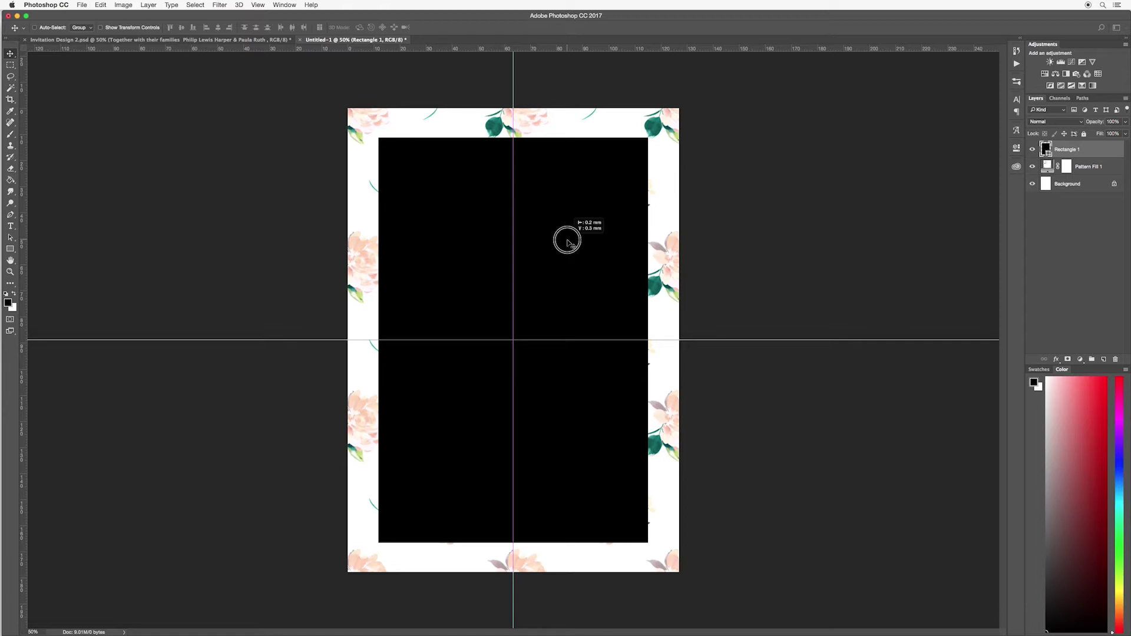
pyautogui.moveTo(568, 241); pyautogui.dragTo(566, 242)
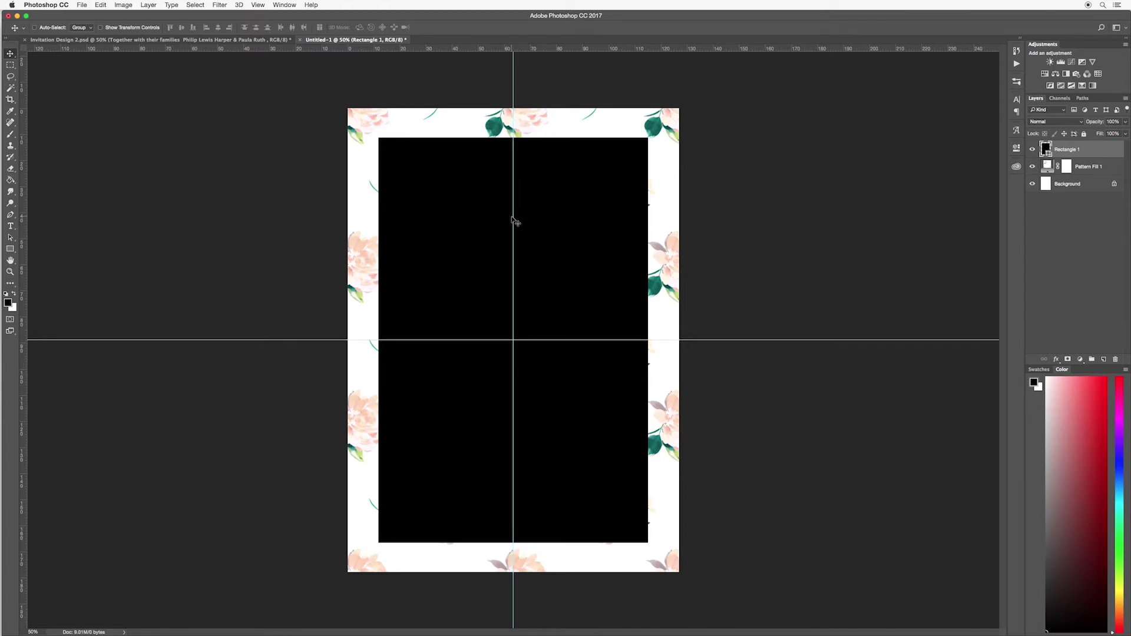
pyautogui.click(12, 253)
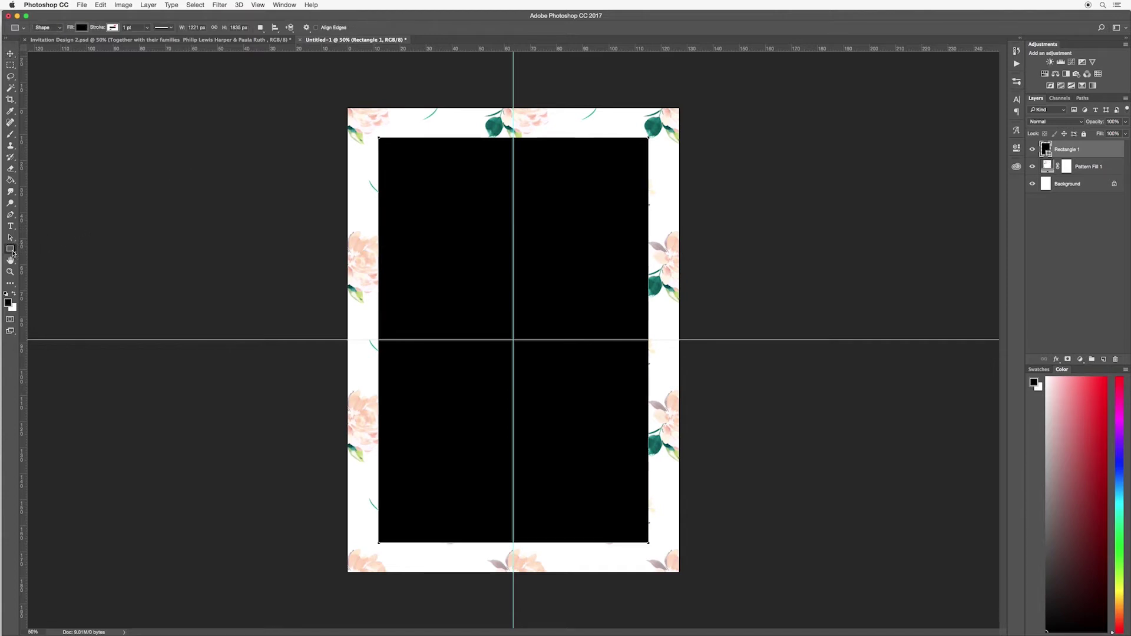
pyautogui.click(81, 28)
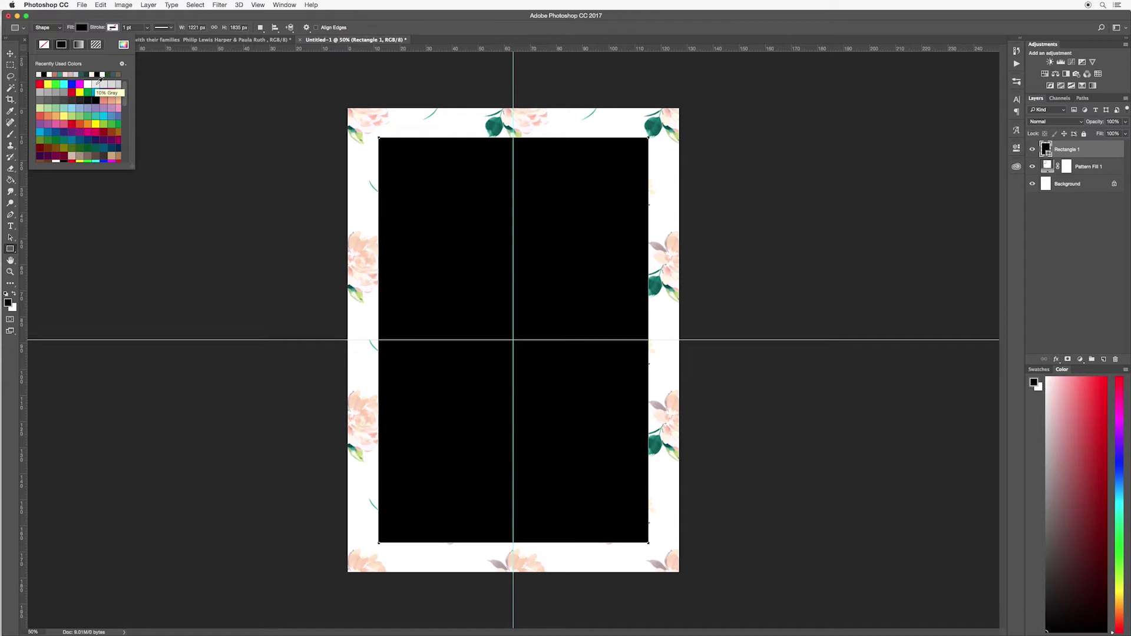
# - Fill the rectangle with 10% Gray and remove its outline
pyautogui.click(99, 81)
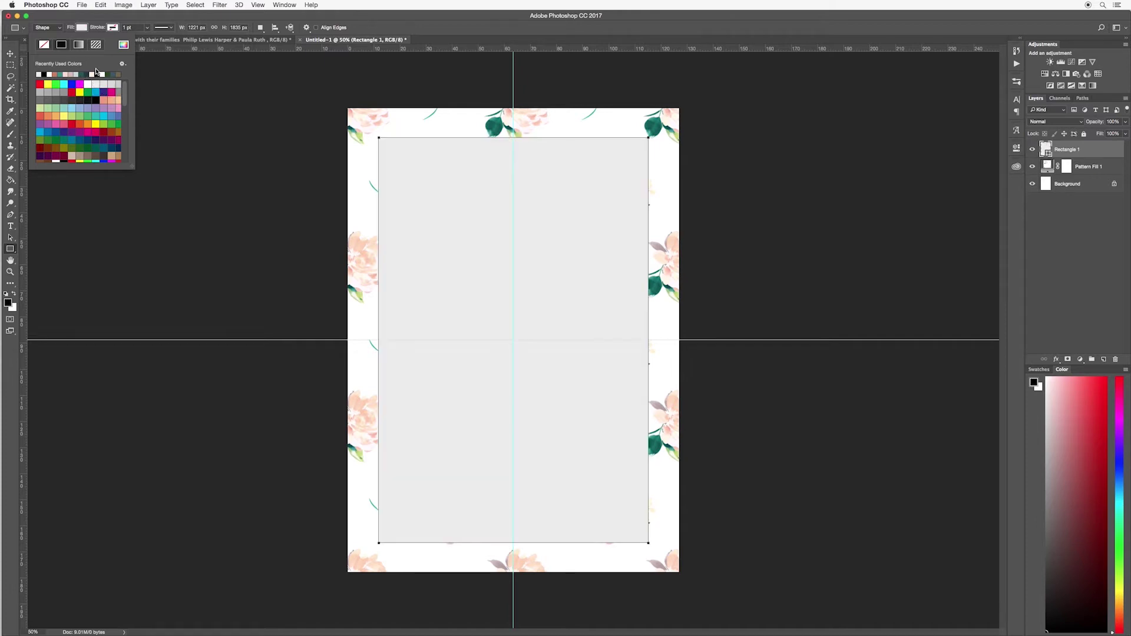
pyautogui.click(112, 27)
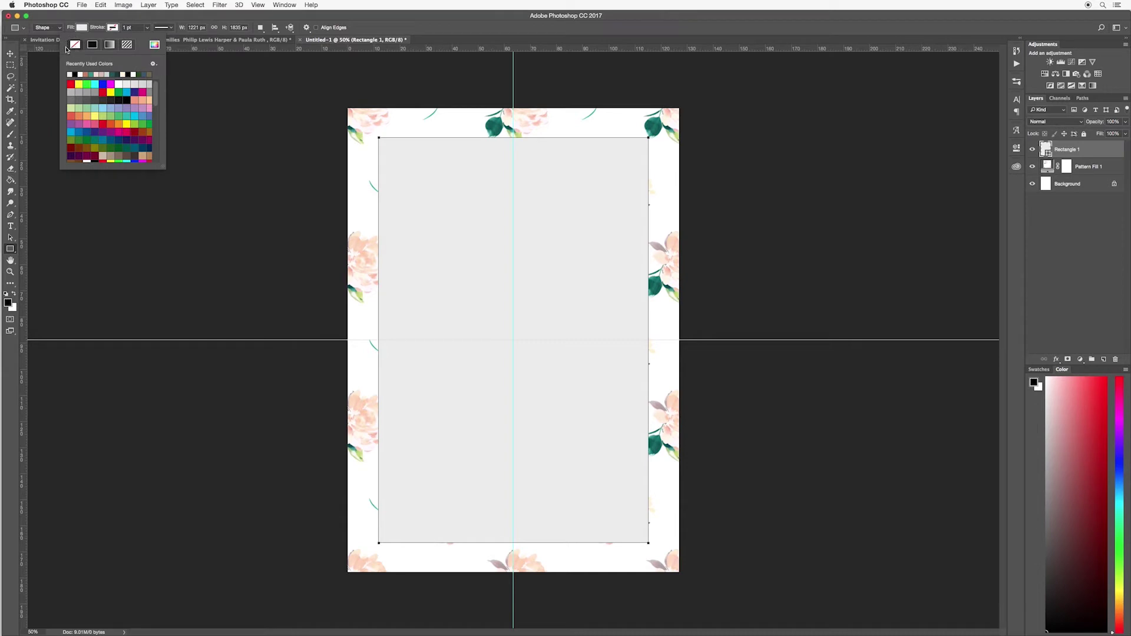
pyautogui.click(11, 54)
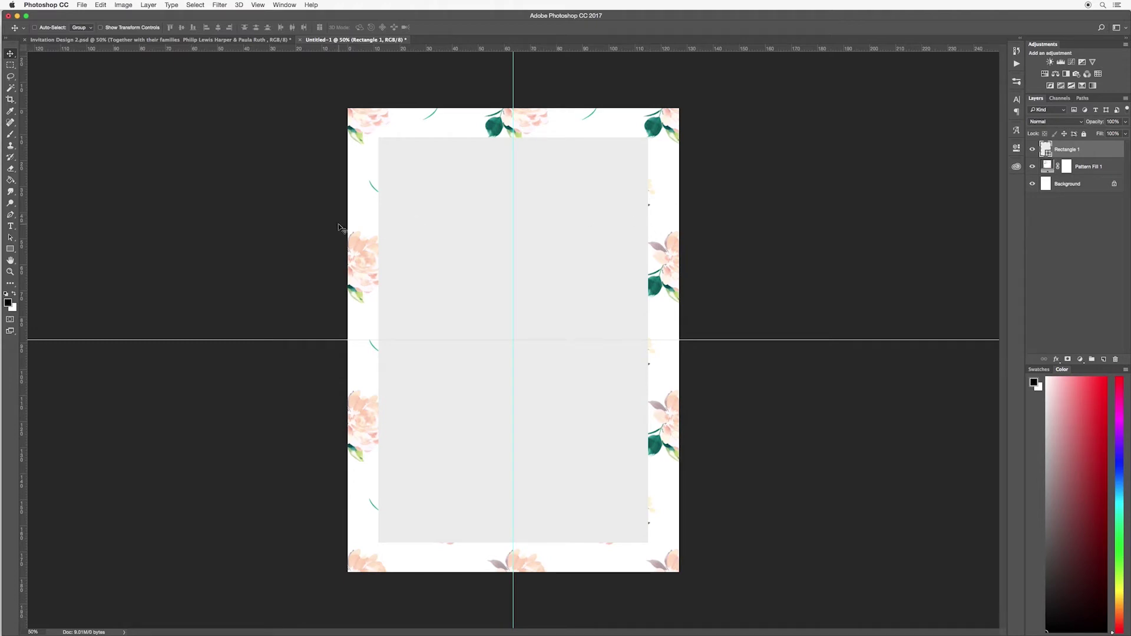
# - Type 'Together with their families', the couple's names, and 'Request the pleasure of your company at the celebration of their marriage'
pyautogui.click(10, 227)
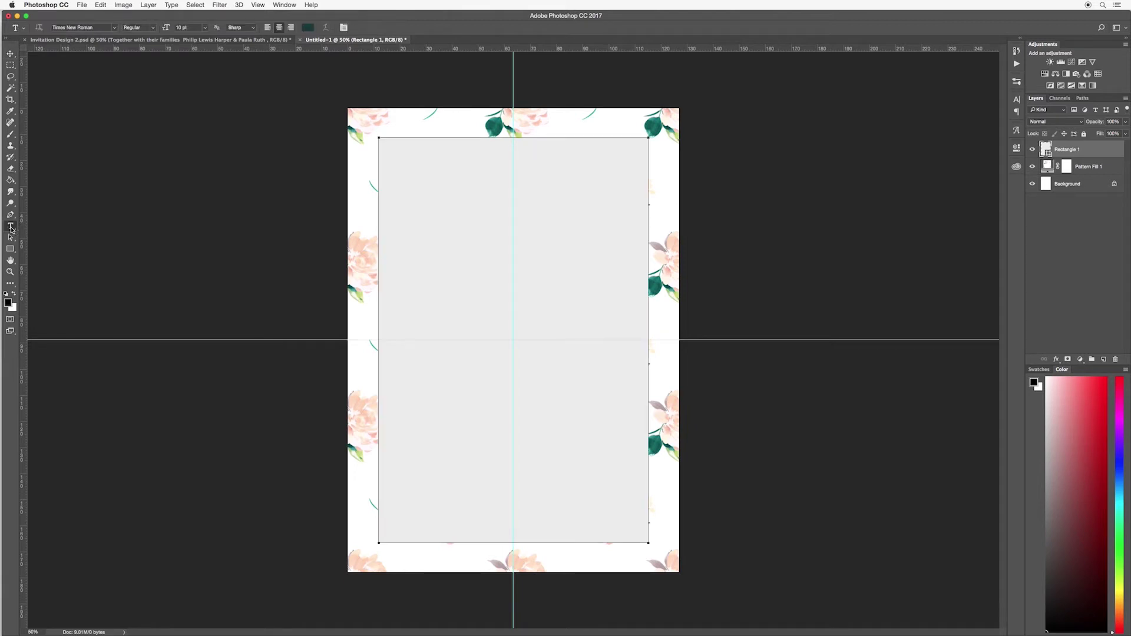
pyautogui.click(513, 172)
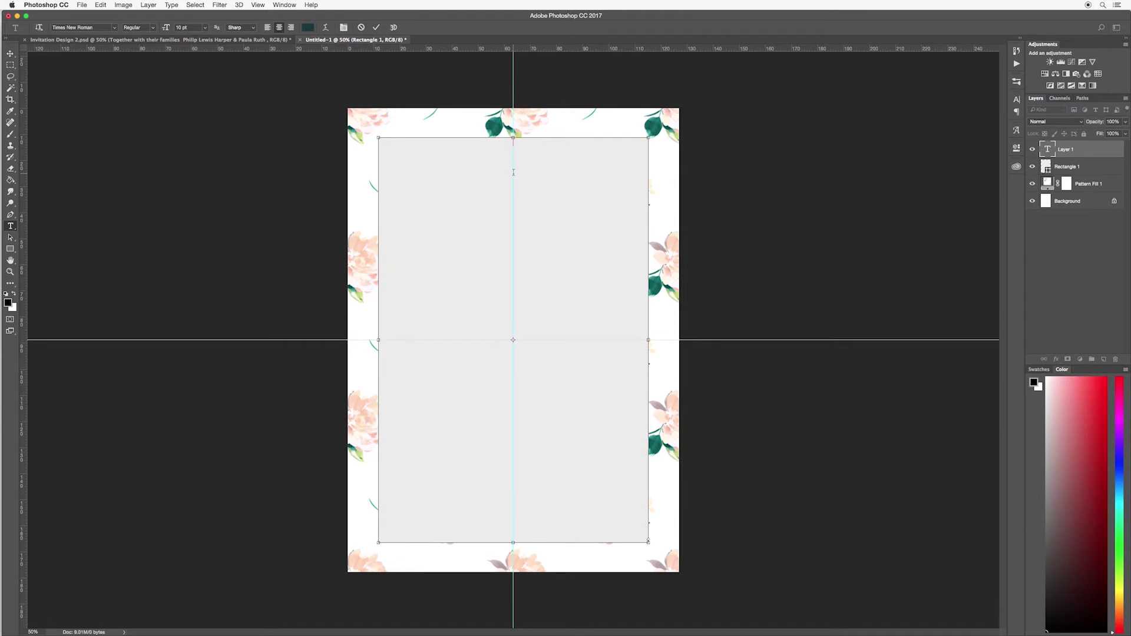
pyautogui.write('Together with their families')
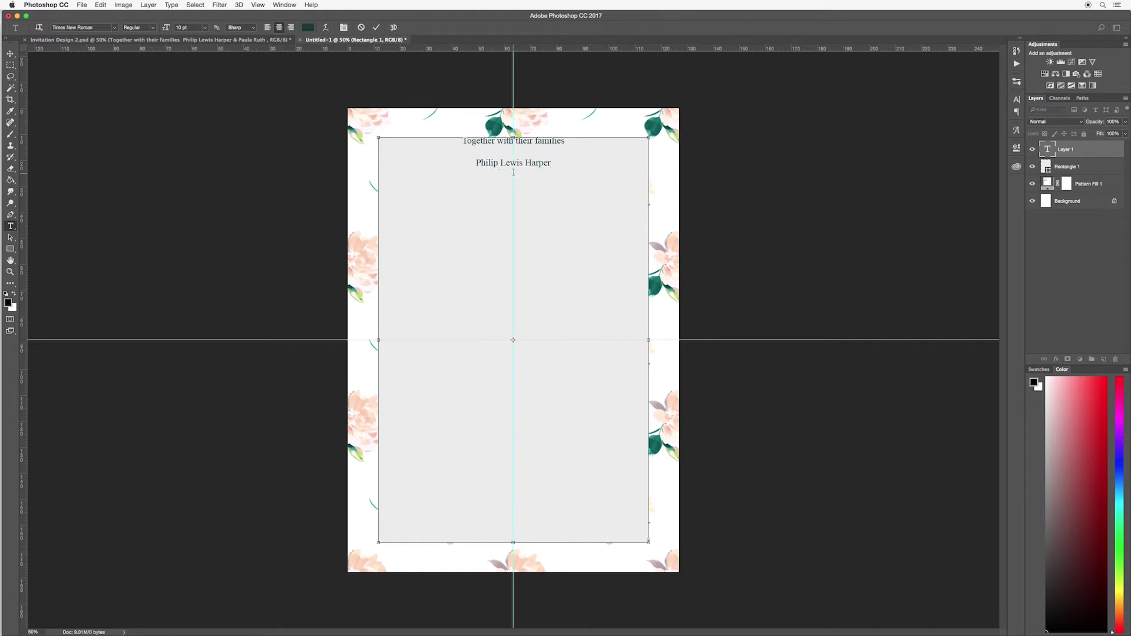
pyautogui.press('Return')
pyautogui.write('&')
pyautogui.press('Return')
pyautogui.press('Return')
pyautogui.press('Return')
pyautogui.write('Request the pleasure of your company')
pyautogui.press('Return')
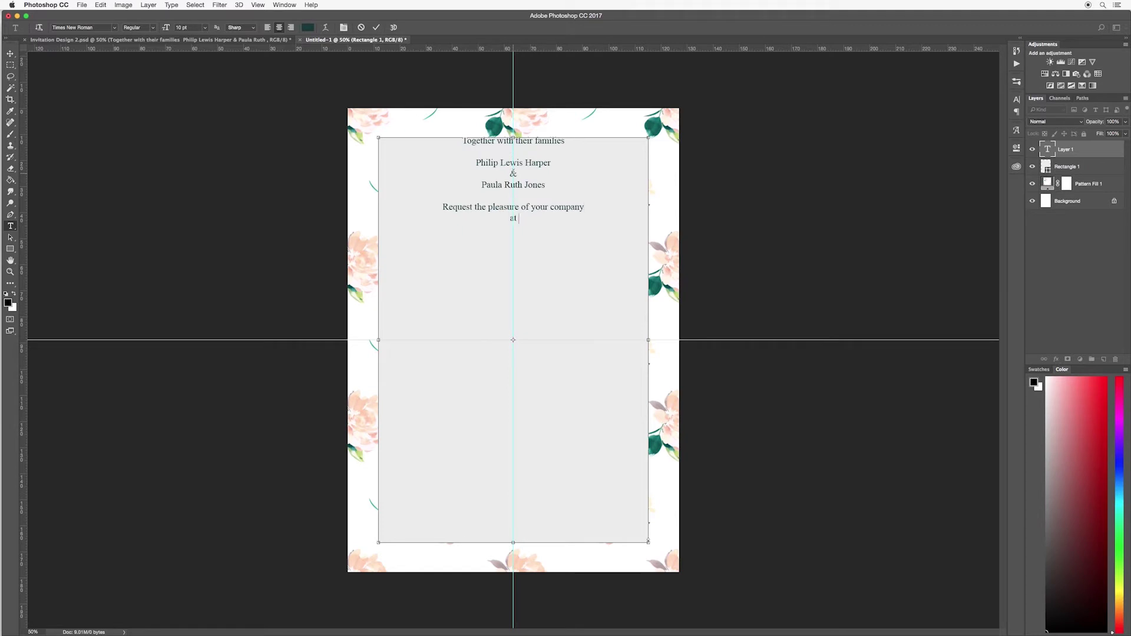
pyautogui.write('at the celebration of their marriage')
pyautogui.press('Return')
pyautogui.press('Return')
# - Add 'Saturday, the third of June two thousand and seventeen', 'at 2:30 pm', the venue address, and 'Dinner and dancing to follow'
pyautogui.write('Saturday, the third of June')
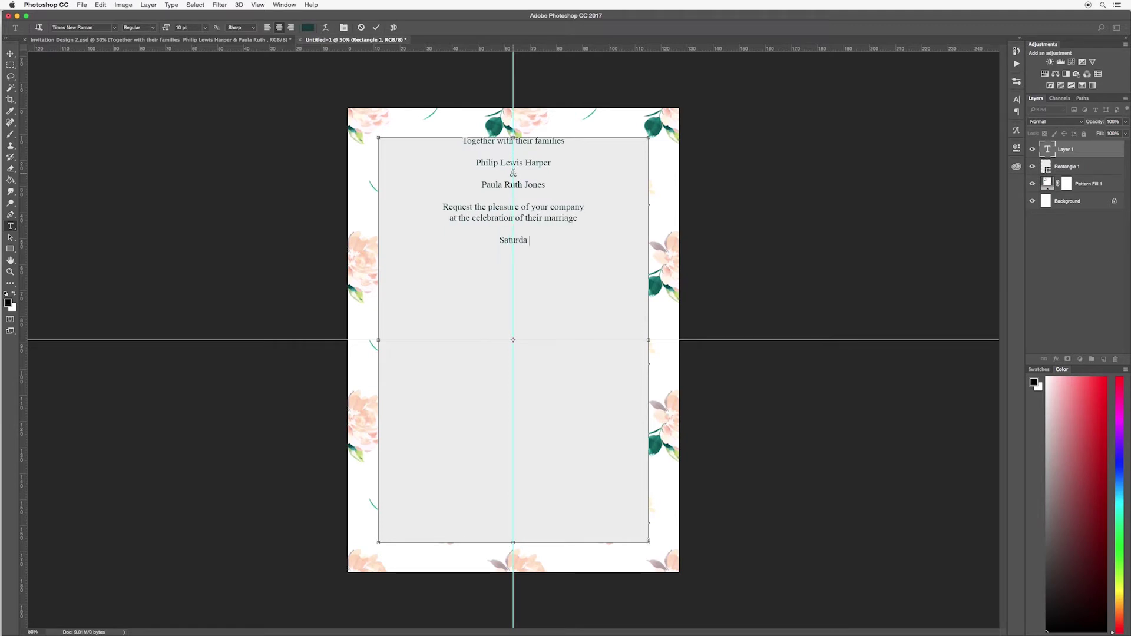
pyautogui.press('Return')
pyautogui.write('two thousand and seventeen')
pyautogui.press('Return')
pyautogui.write('at')
pyautogui.press('Return')
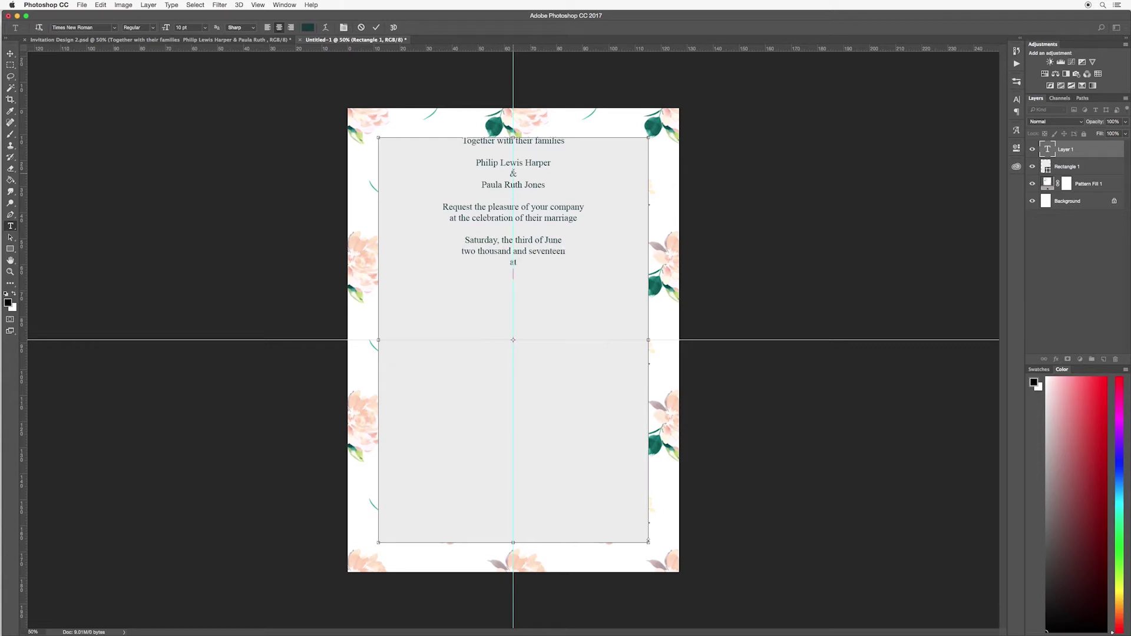
pyautogui.write('2:30 pm')
pyautogui.press('Return')
pyautogui.press('Return')
pyautogui.write('The Water House,')
pyautogui.press('Return')
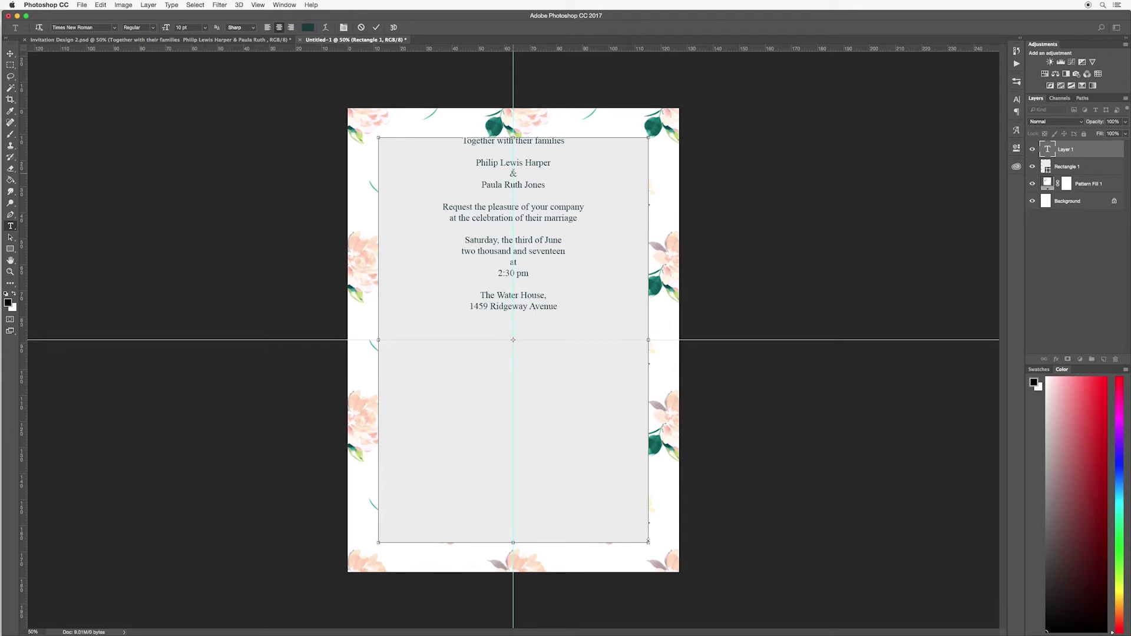
pyautogui.write(',')
pyautogui.press('Return')
pyautogui.write('Brooklyn, New York')
pyautogui.press('Return')
pyautogui.press('Return')
pyautogui.write('Dinner and dancing to follow')
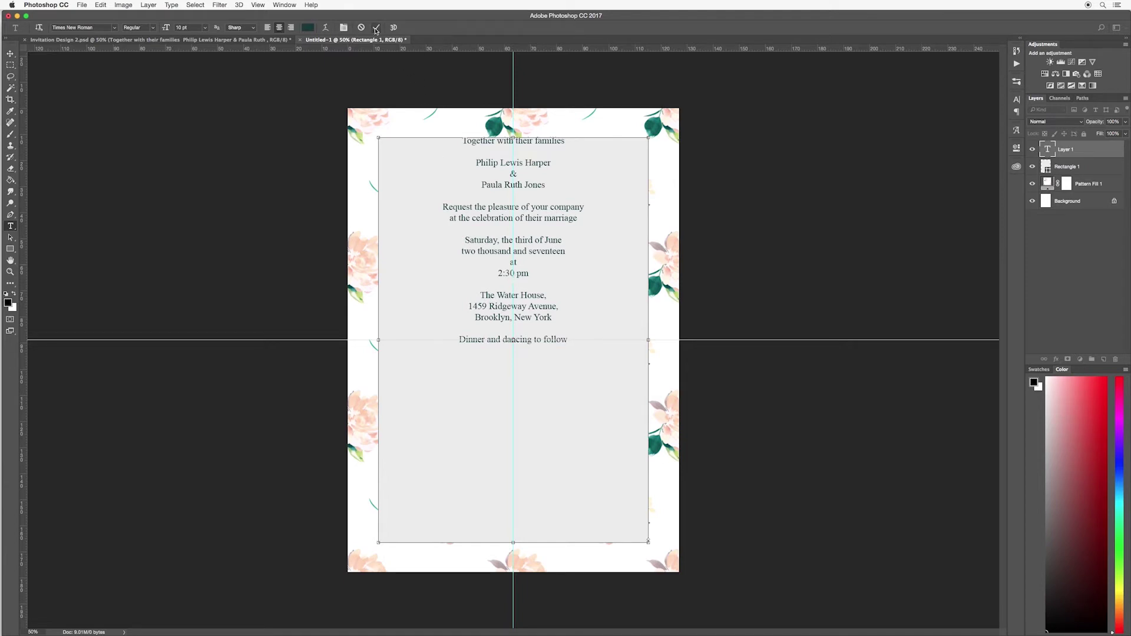
# - Commit the text and move the block down to the middle of the grey panel
pyautogui.click(375, 29)
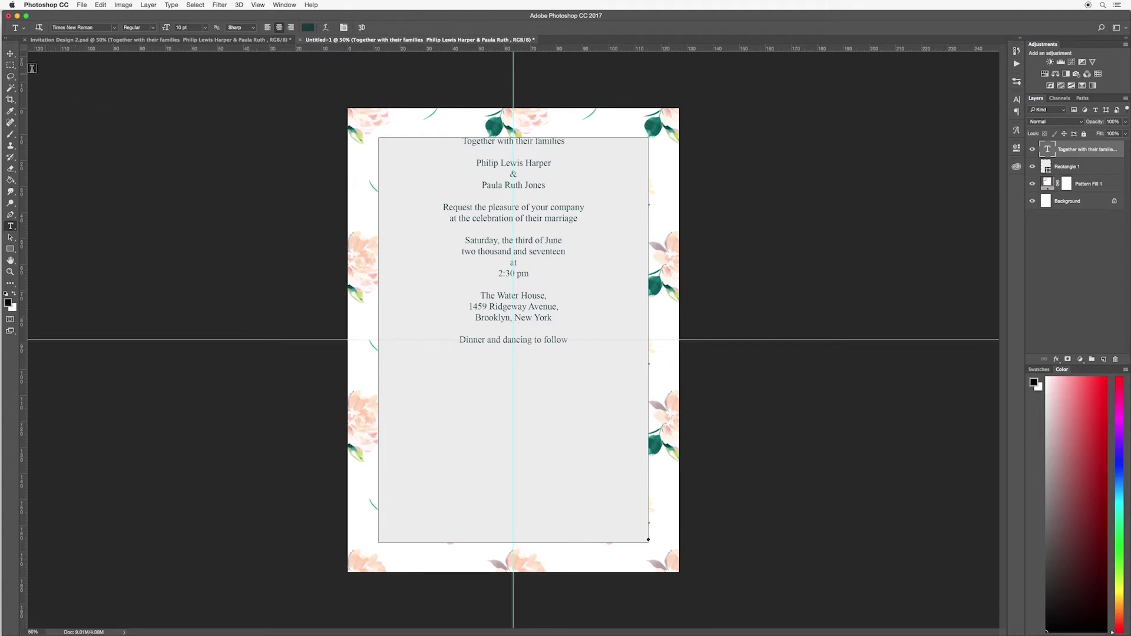
pyautogui.click(10, 54)
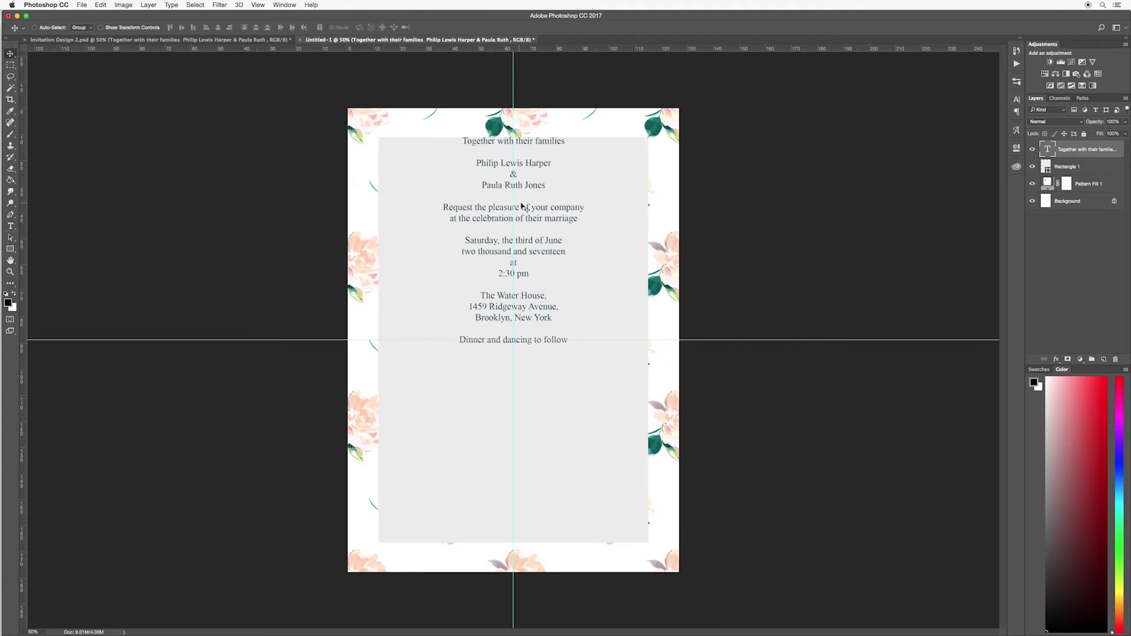
pyautogui.moveTo(524, 205); pyautogui.dragTo(534, 308)
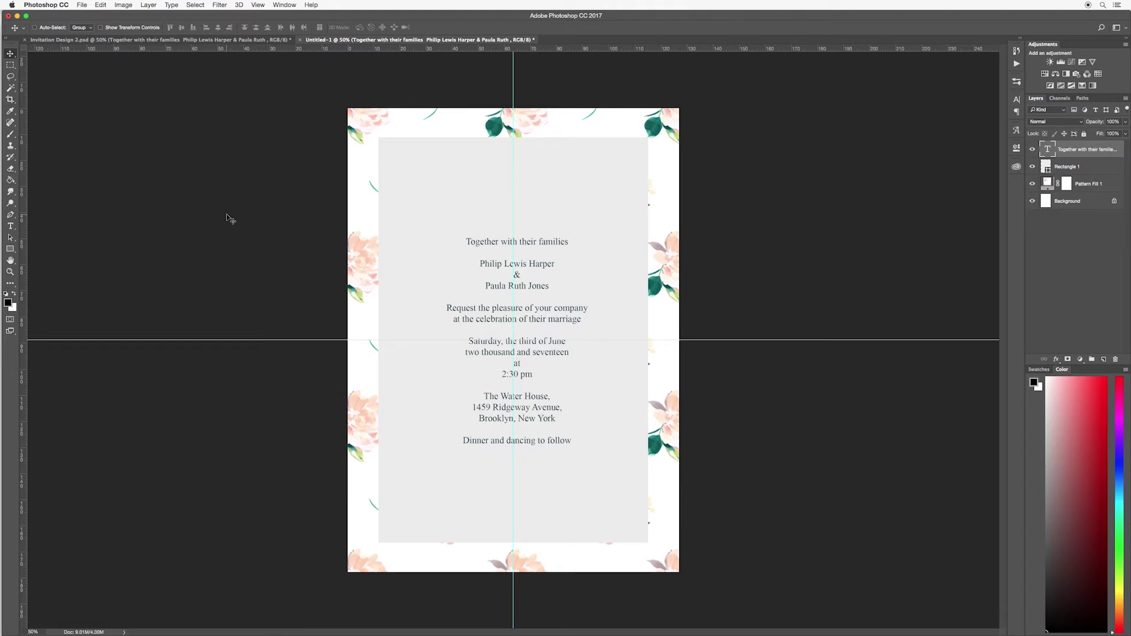
pyautogui.click(82, 4)
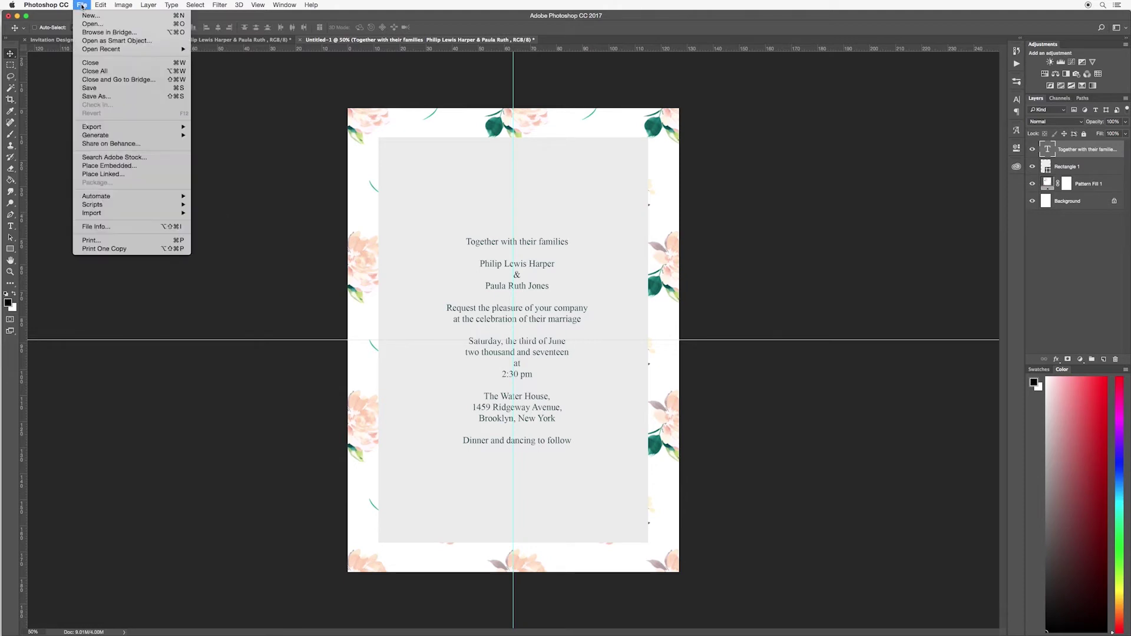
# - Place Floral Arrangement.png into the invitation as an embedded layer
pyautogui.click(109, 166)
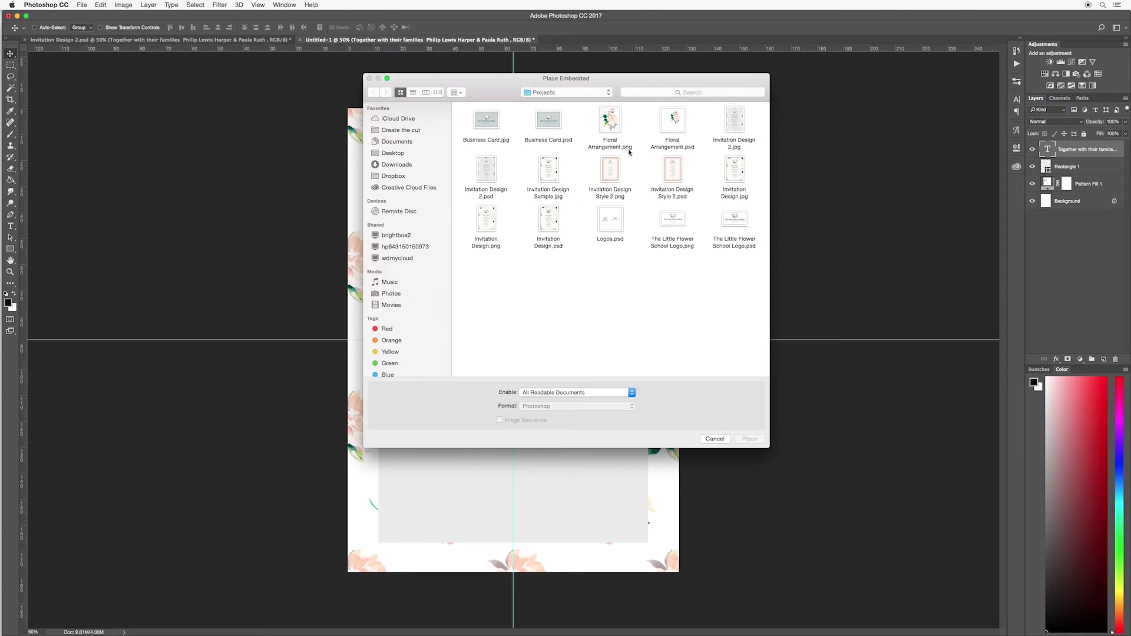
pyautogui.click(612, 126)
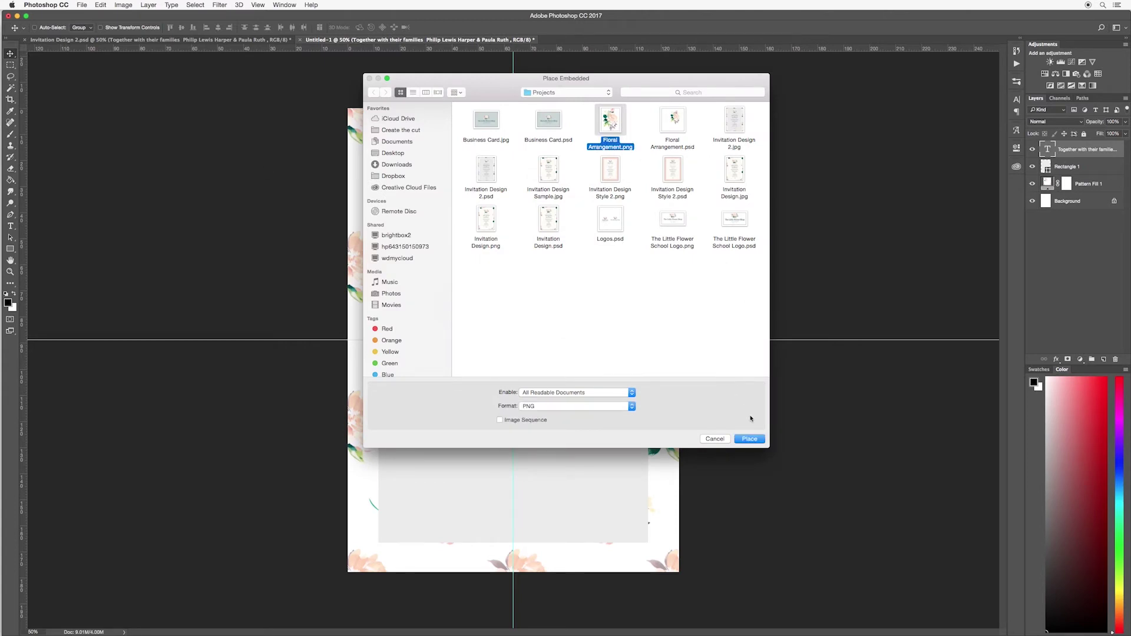
pyautogui.click(750, 439)
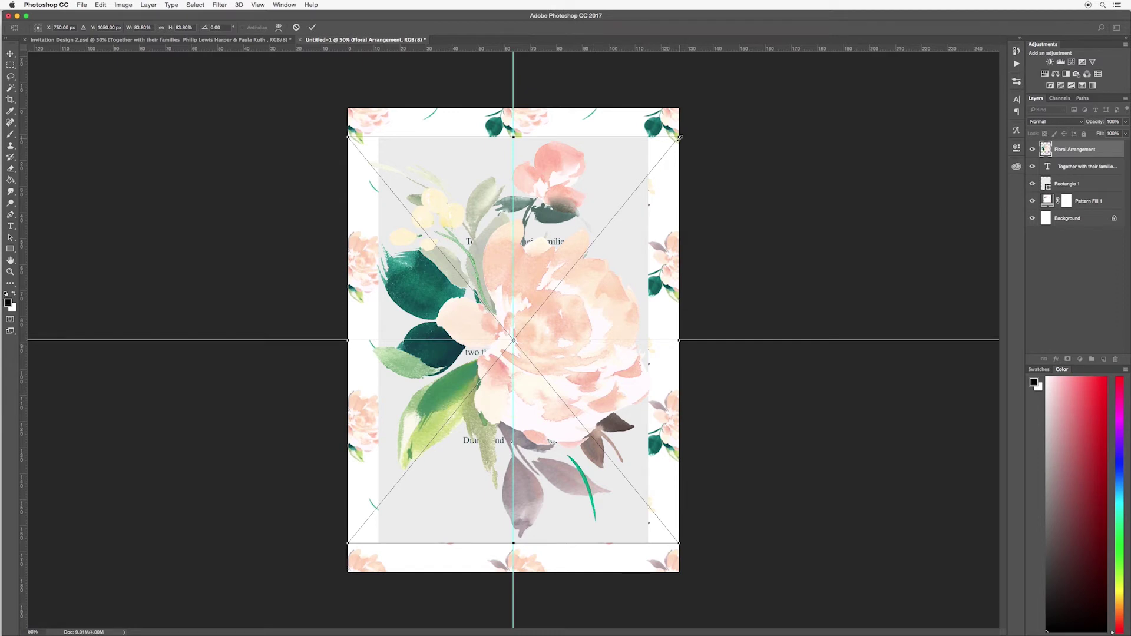
# - Scale the floral image to about 19%, rotate it, and centre it above the heading
pyautogui.moveTo(680, 137); pyautogui.dragTo(460, 406)
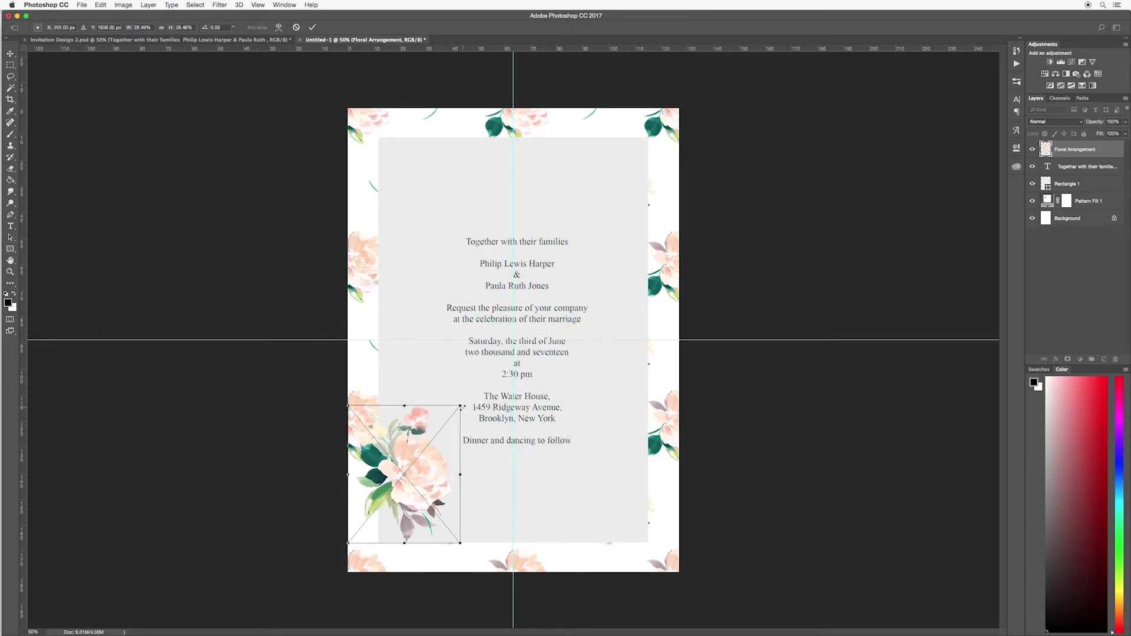
pyautogui.moveTo(429, 461); pyautogui.dragTo(537, 200)
pyautogui.moveTo(569, 140); pyautogui.dragTo(551, 170)
pyautogui.moveTo(518, 227); pyautogui.dragTo(517, 132)
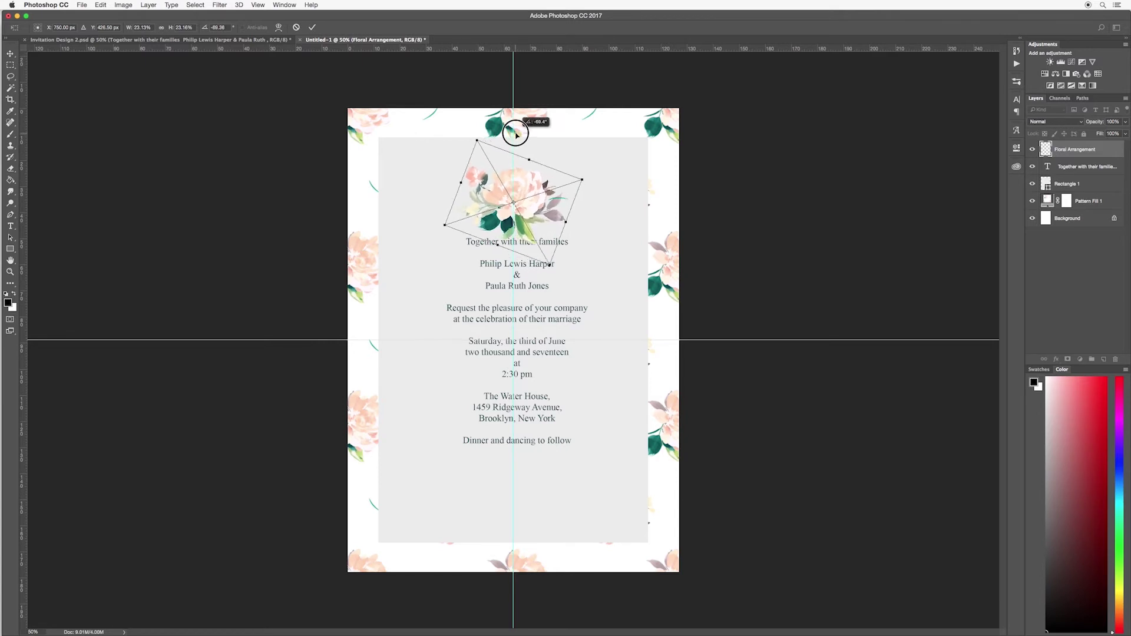
pyautogui.moveTo(522, 186); pyautogui.dragTo(547, 197)
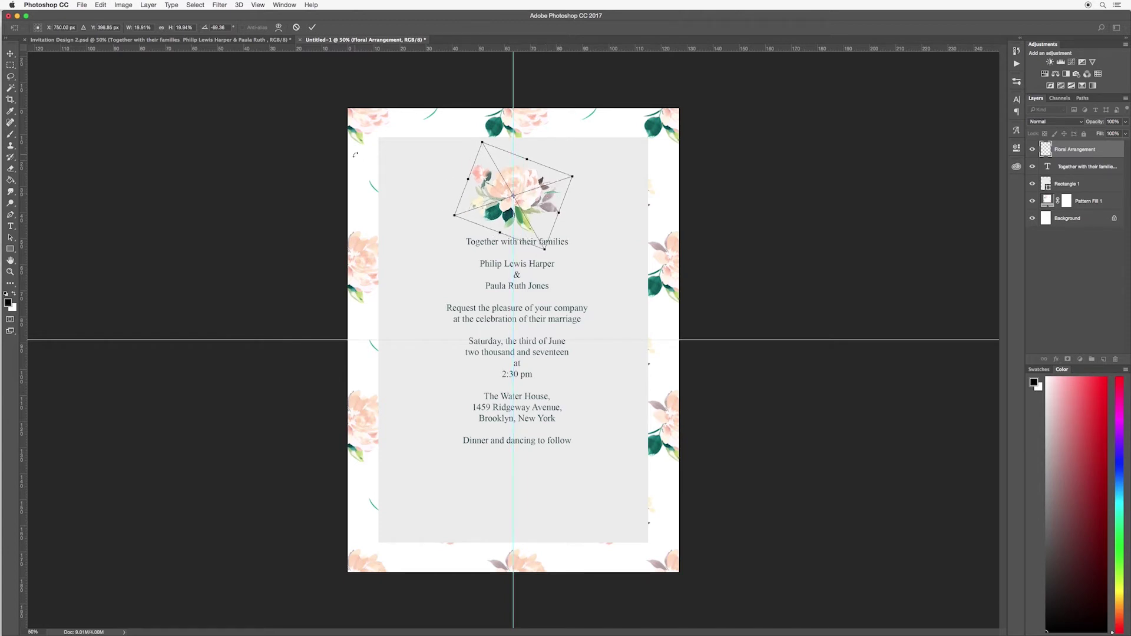
pyautogui.click(312, 28)
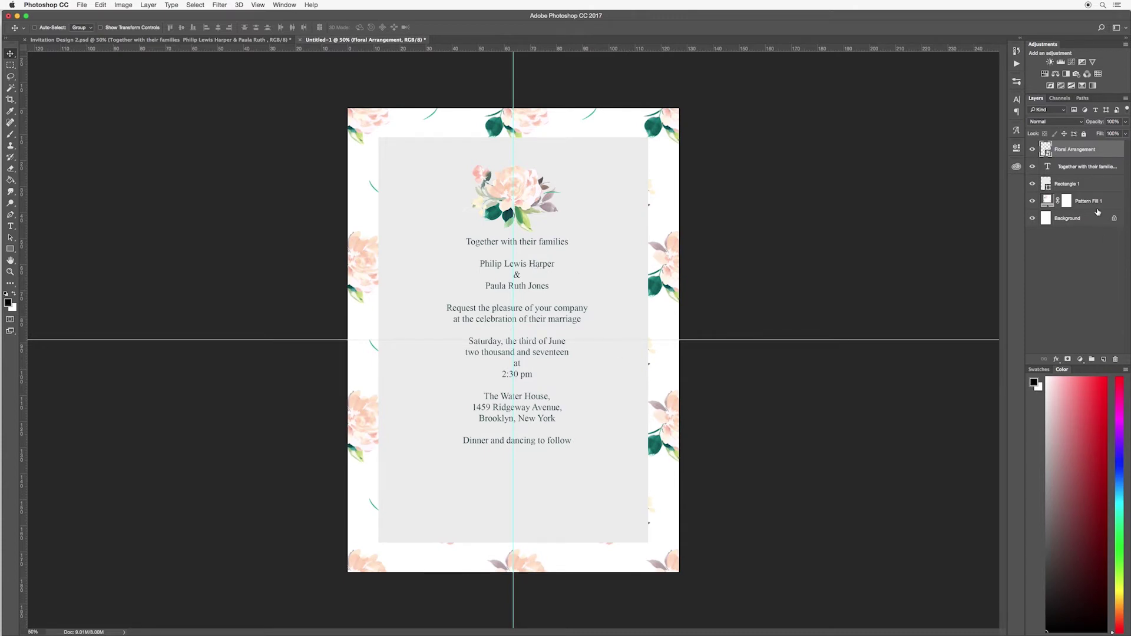
pyautogui.click(1089, 169)
# - Nudge the invitation text block slightly lower on the grey panel
pyautogui.click(527, 252)
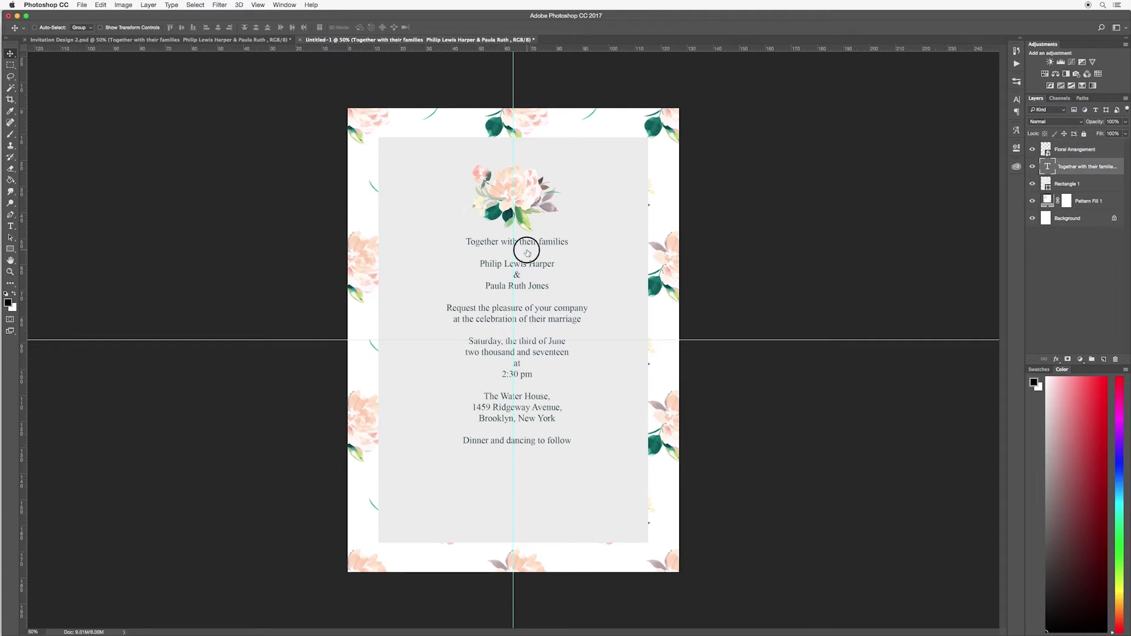
pyautogui.moveTo(526, 252); pyautogui.dragTo(521, 275)
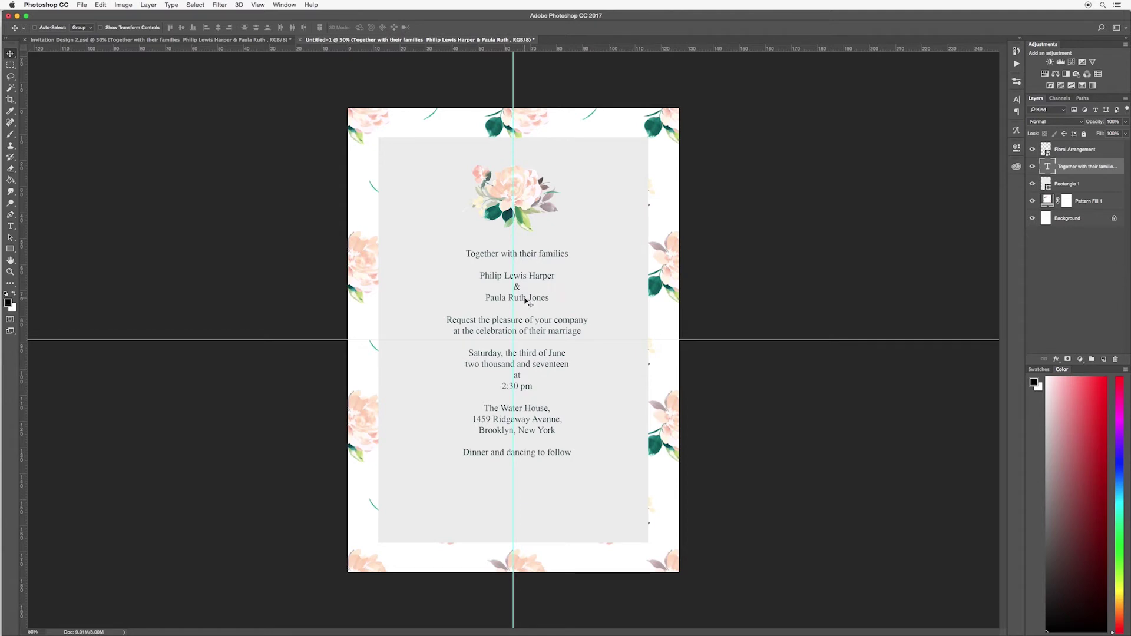
pyautogui.click(10, 226)
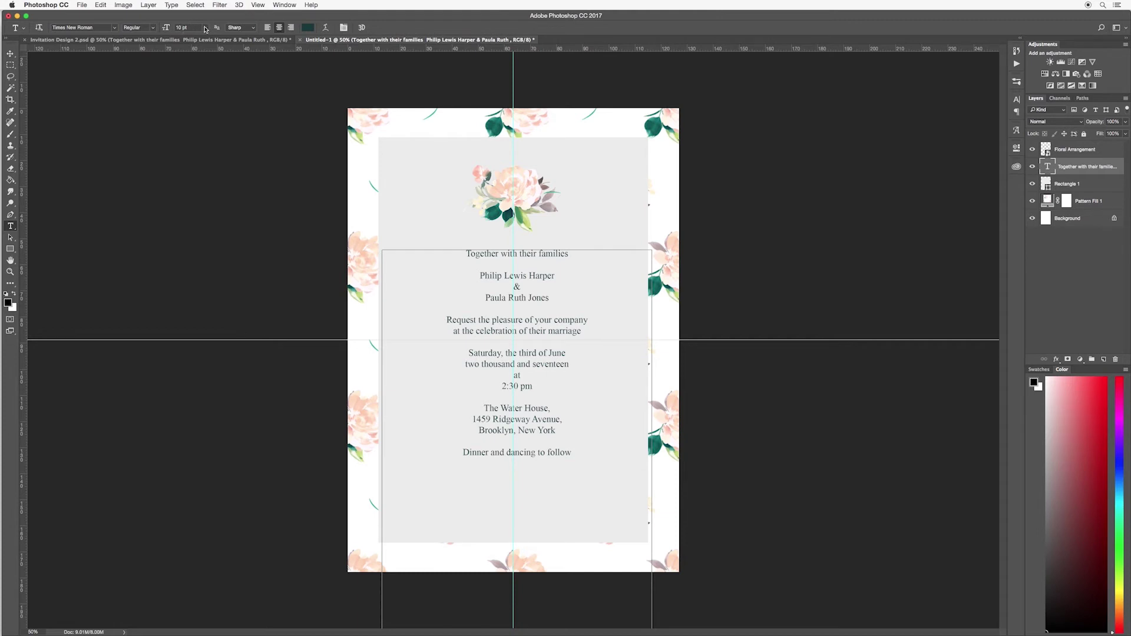
pyautogui.click(308, 27)
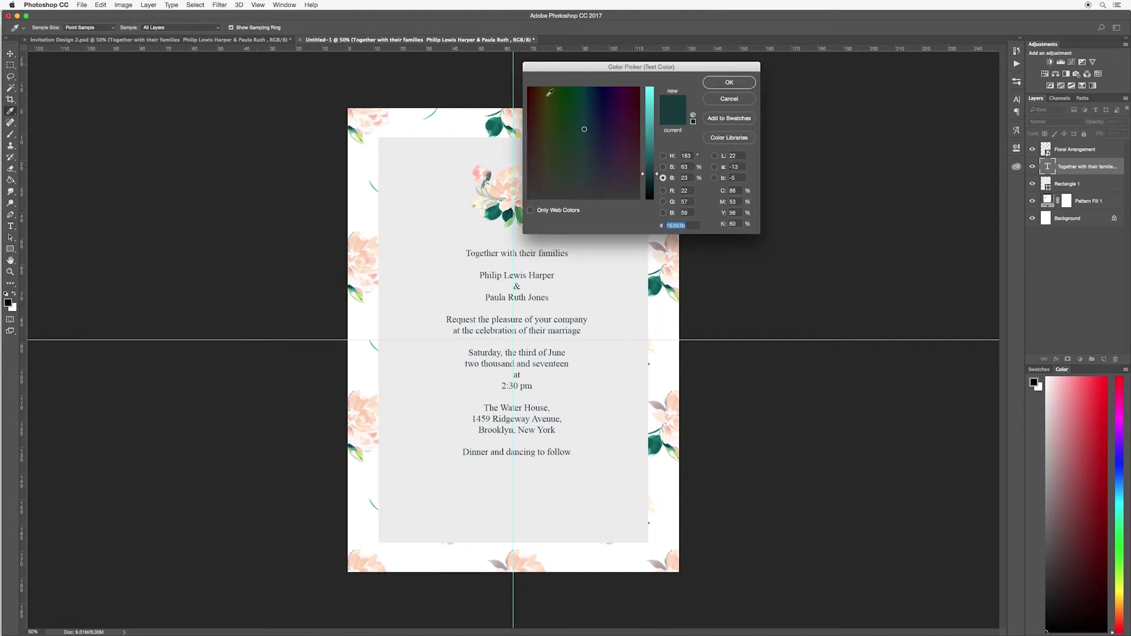
pyautogui.click(1038, 371)
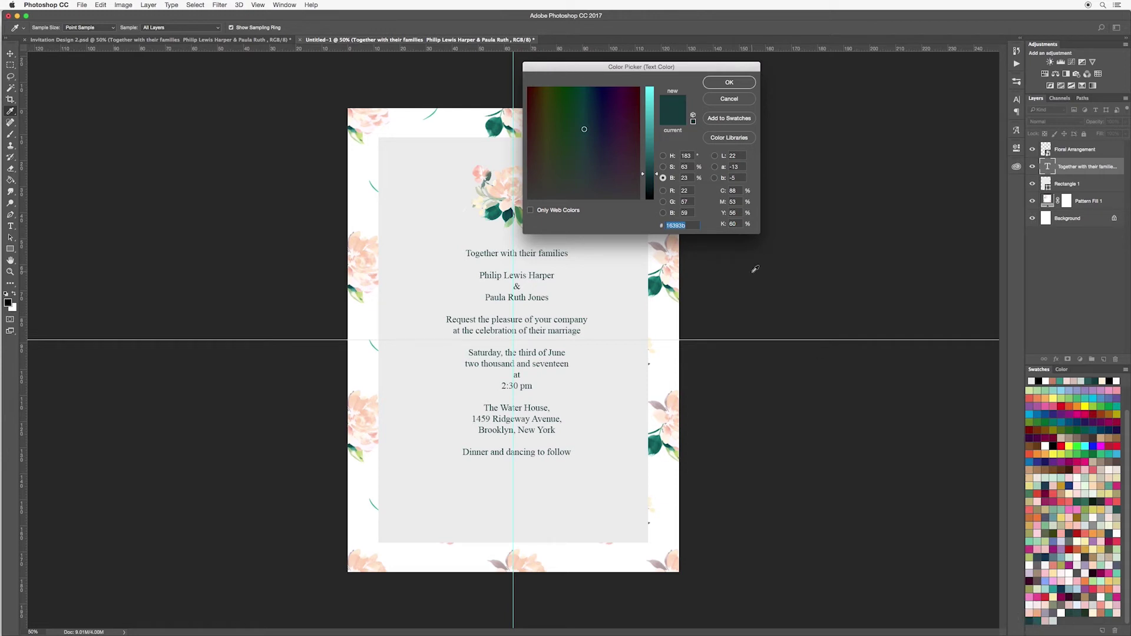
pyautogui.click(729, 84)
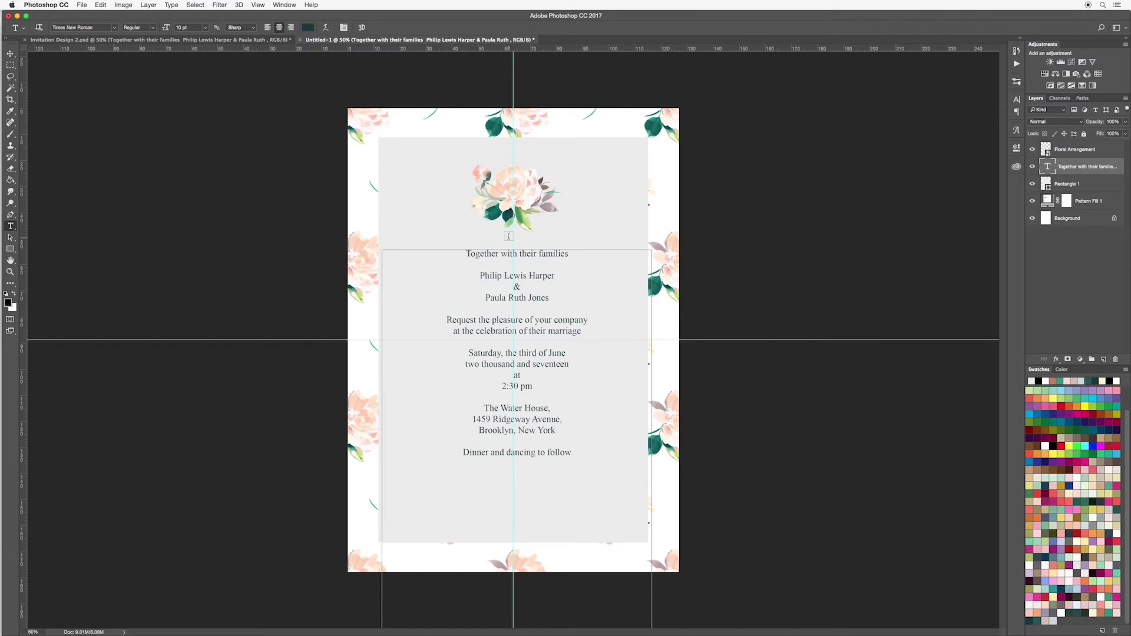
pyautogui.moveTo(480, 277); pyautogui.dragTo(549, 299)
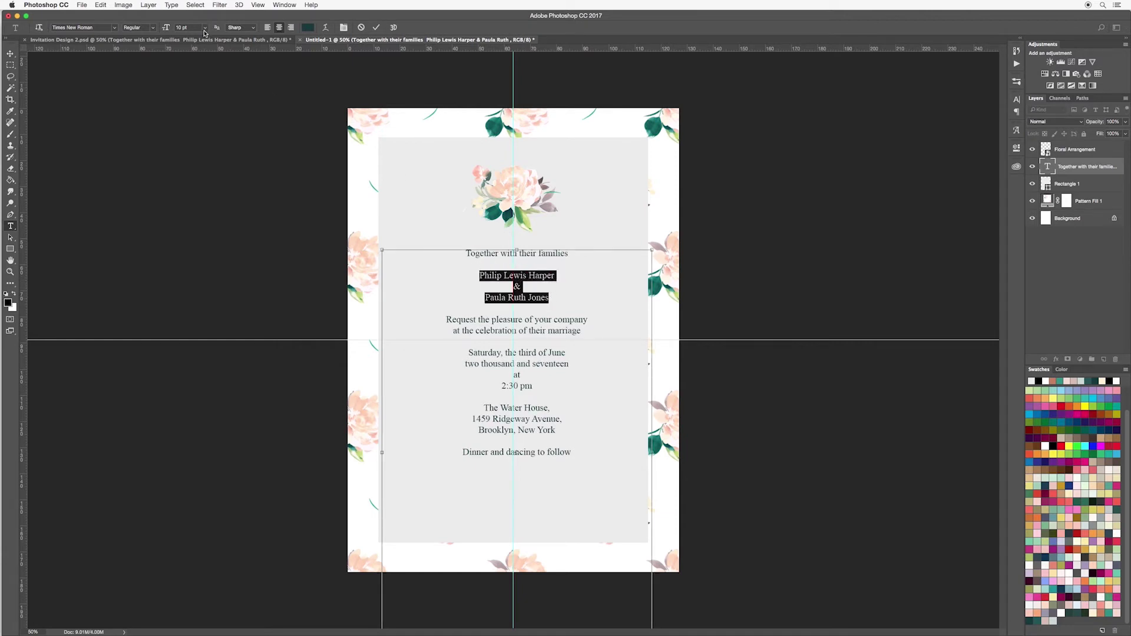
# - Set the selected couple's names to 16 pt Bold
pyautogui.click(205, 28)
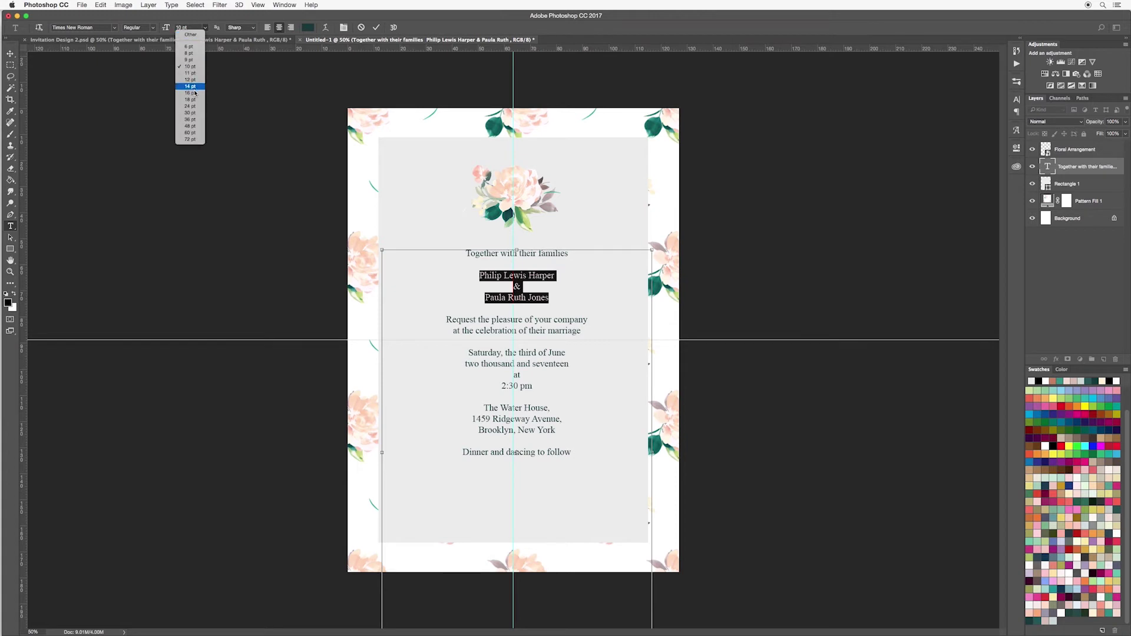
pyautogui.click(191, 93)
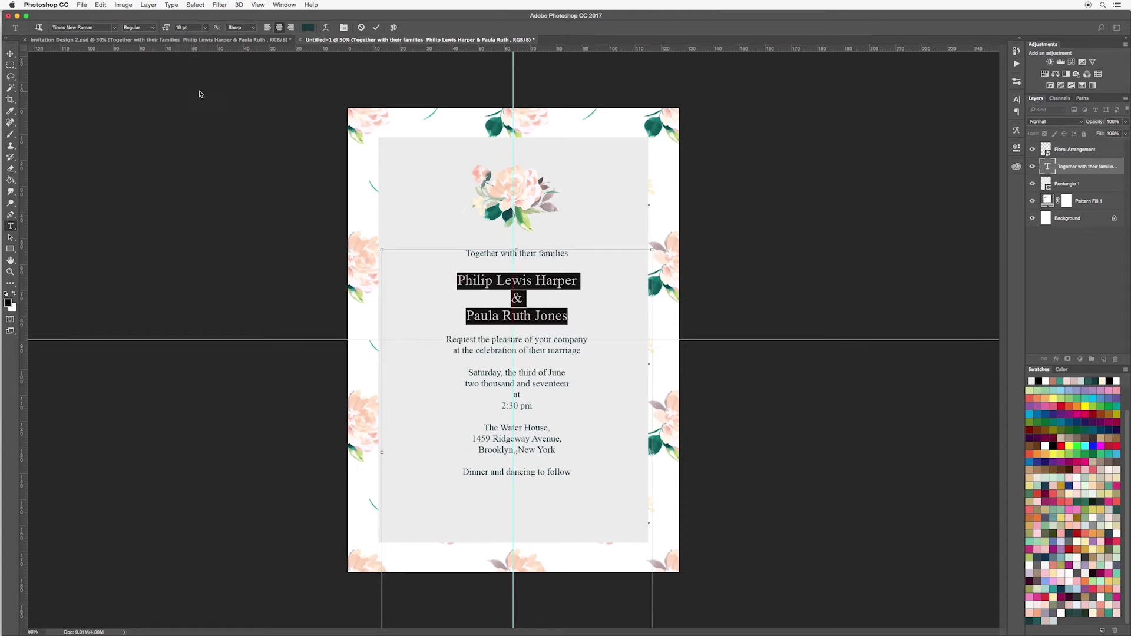
pyautogui.click(150, 28)
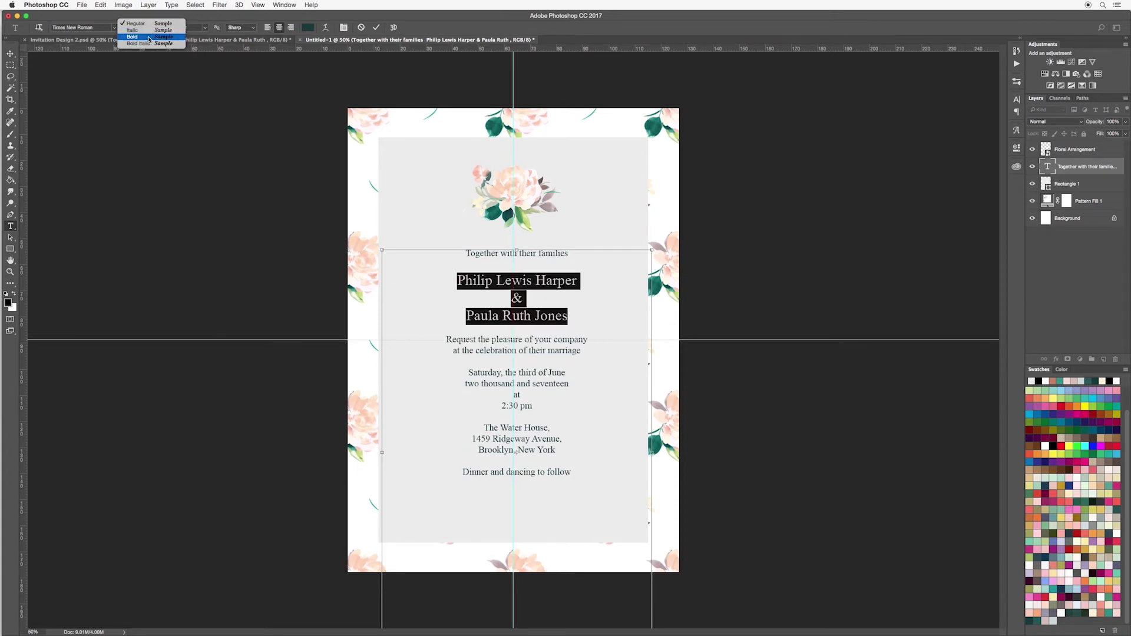
pyautogui.click(148, 38)
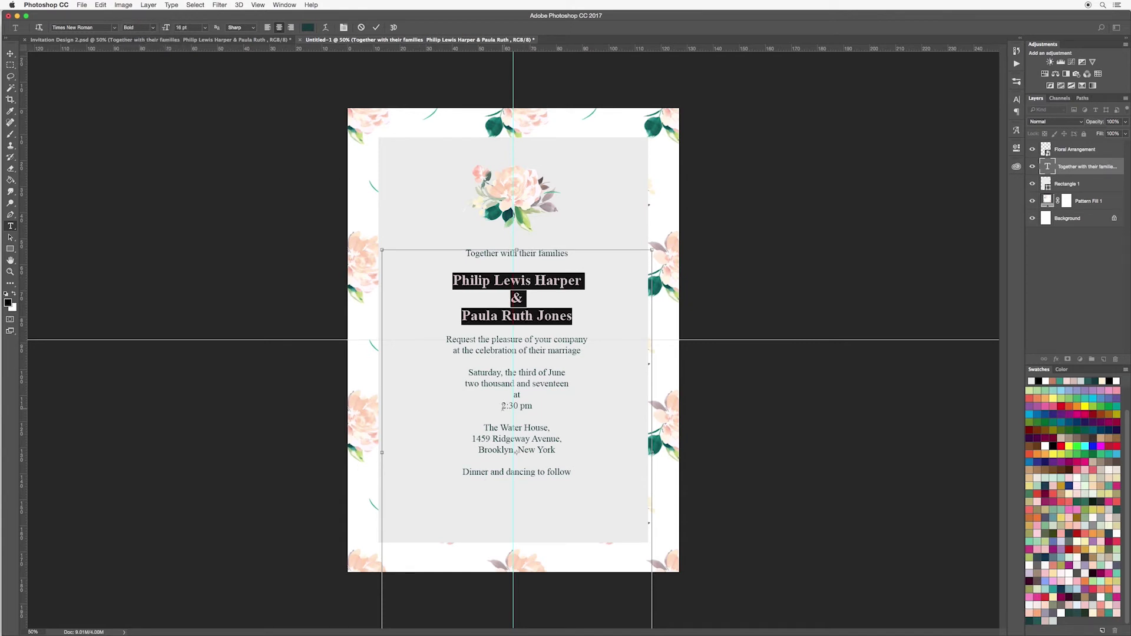
# - Make the 2:30 pm time bold and commit the text edits
pyautogui.moveTo(501, 406); pyautogui.dragTo(533, 407)
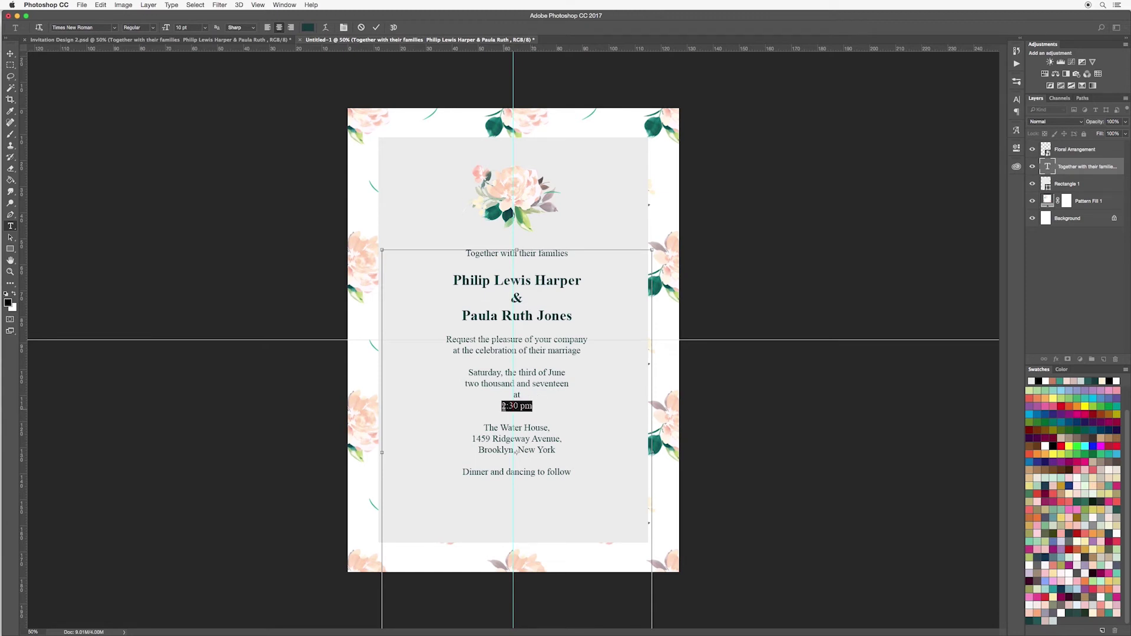
pyautogui.click(148, 27)
pyautogui.click(141, 37)
pyautogui.click(376, 28)
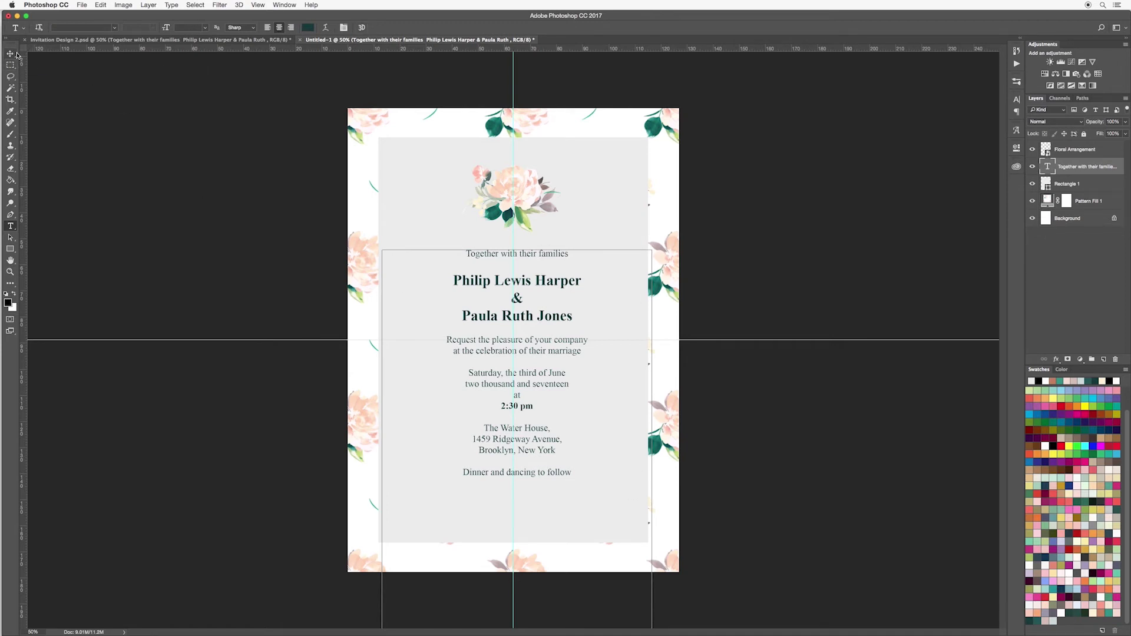
pyautogui.click(16, 55)
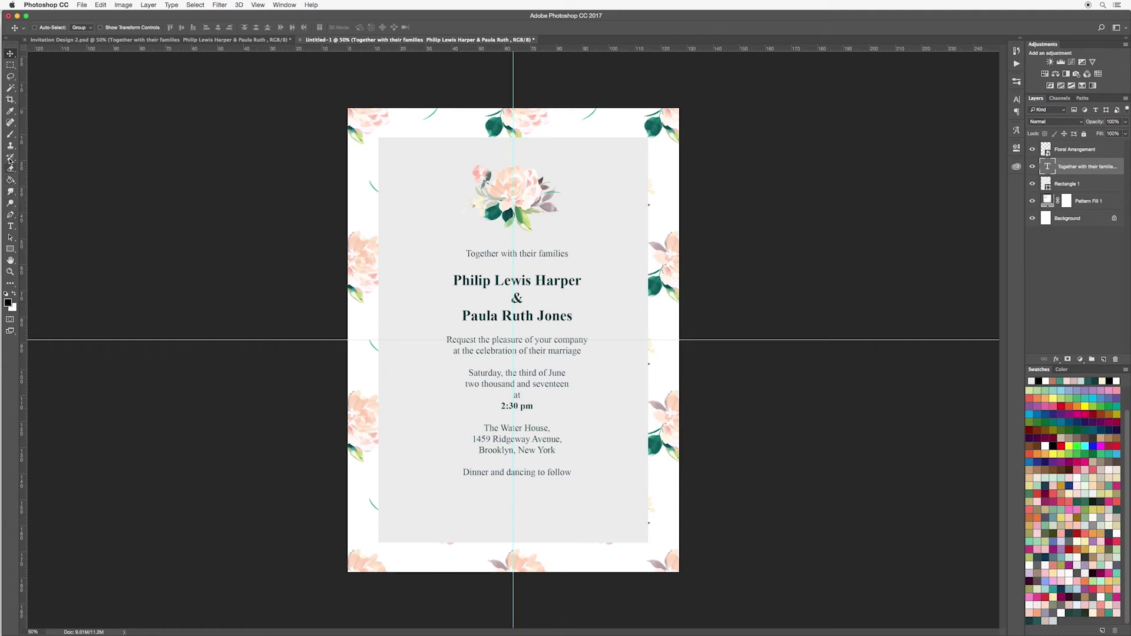
# - Choose the 829 px leaf brush preset and add a new empty layer above Floral Arrangement
pyautogui.click(10, 135)
pyautogui.click(41, 27)
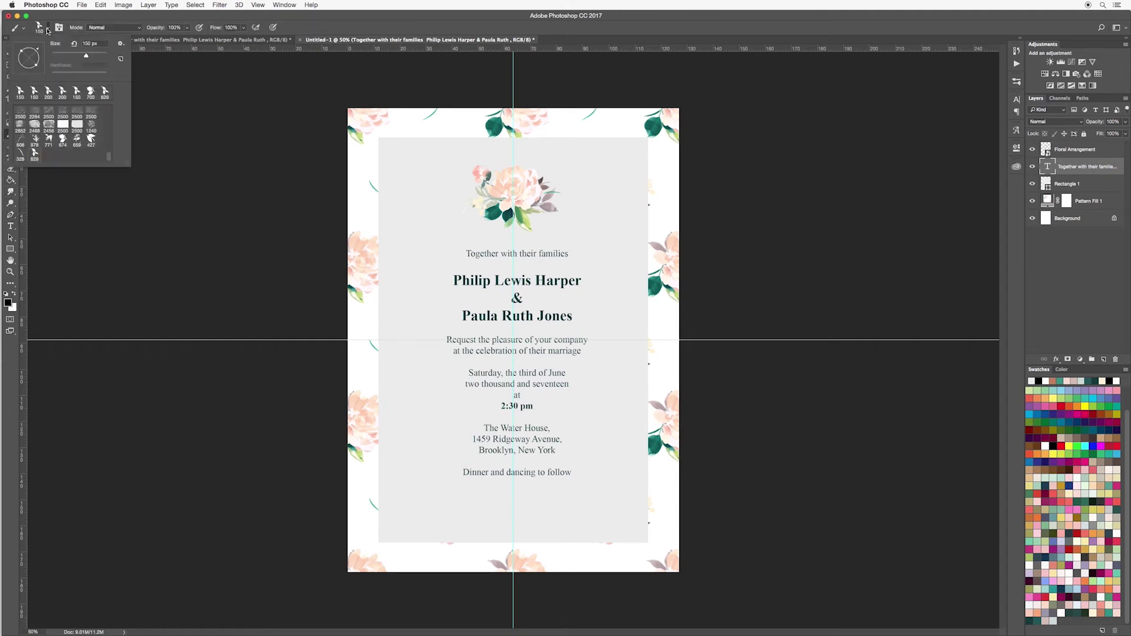
pyautogui.click(34, 155)
pyautogui.click(1098, 152)
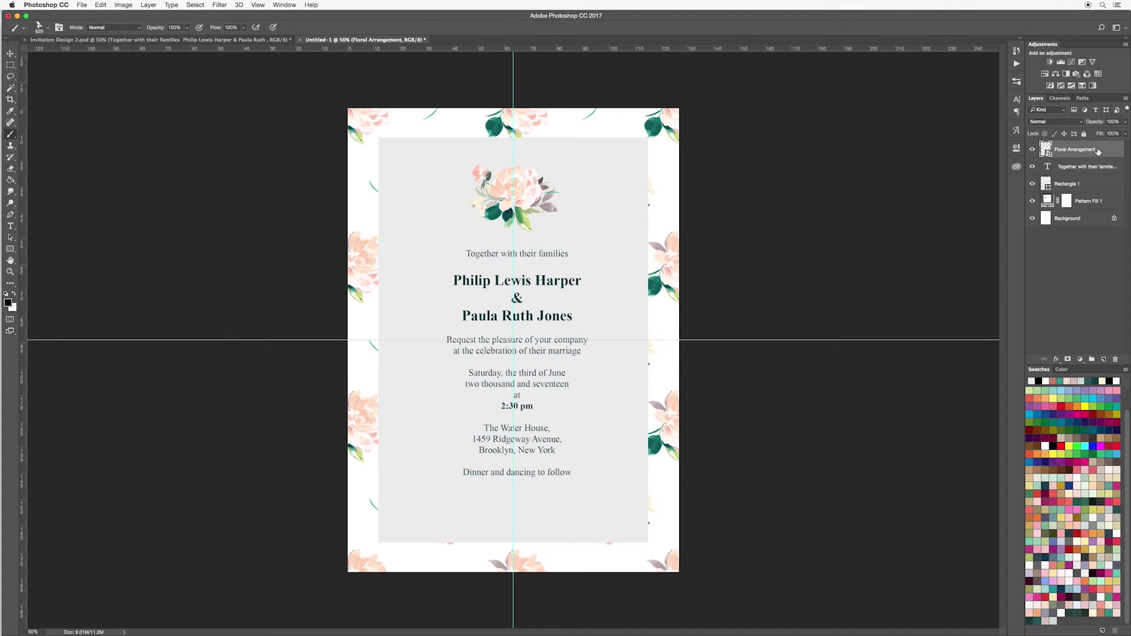
pyautogui.click(1103, 360)
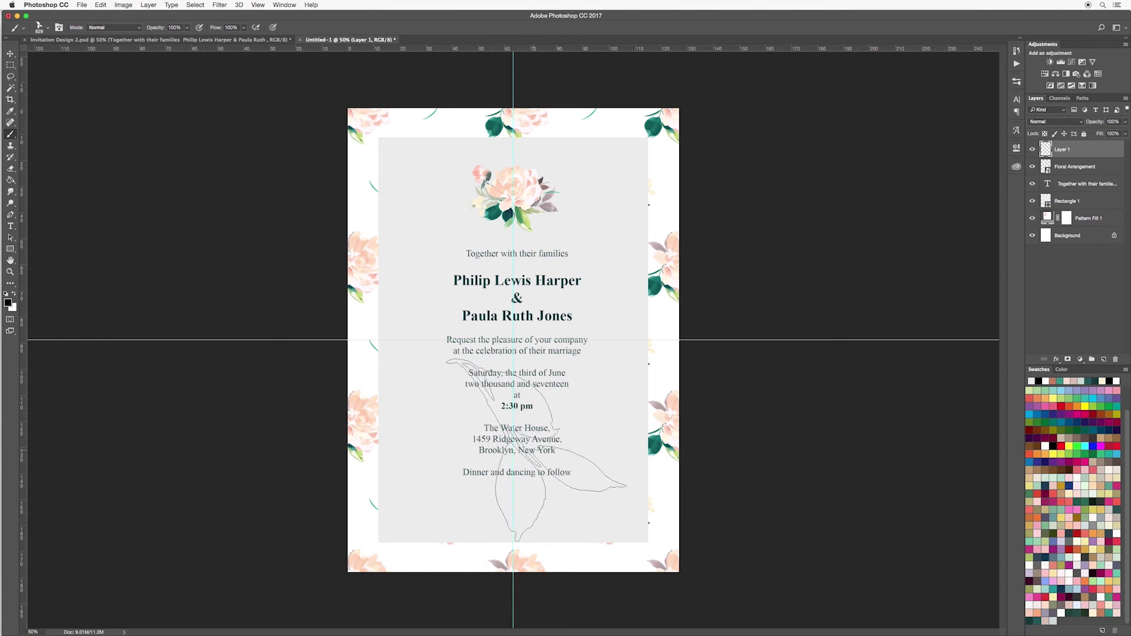
# - Rotate the leaf brush tip angle and set the brush size to 200 px
pyautogui.click(48, 27)
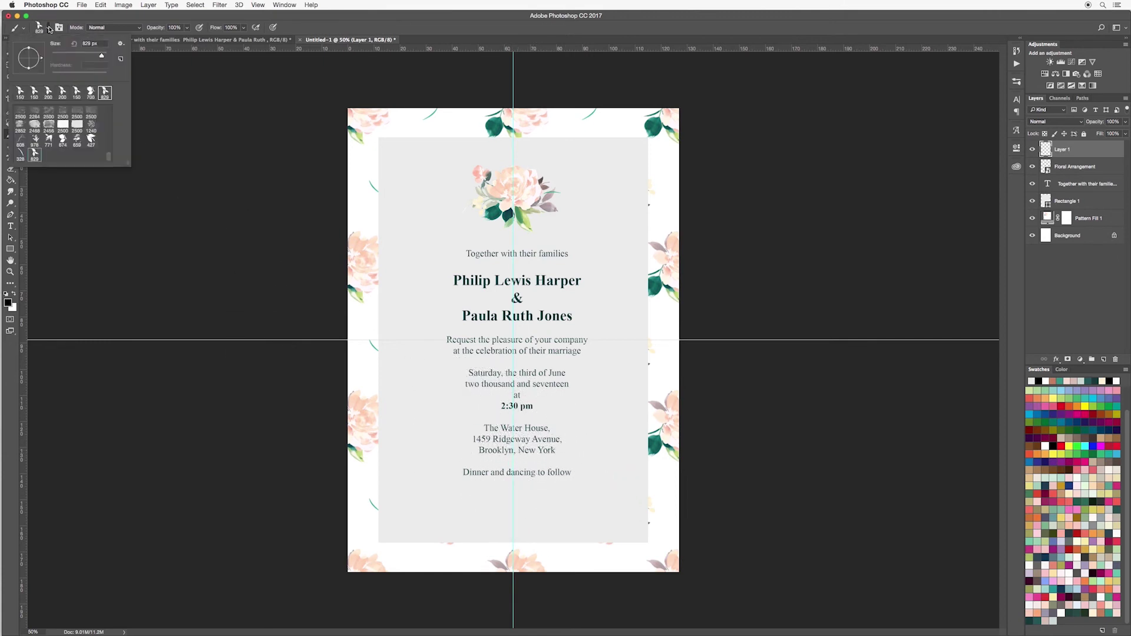
pyautogui.moveTo(42, 57); pyautogui.dragTo(37, 48)
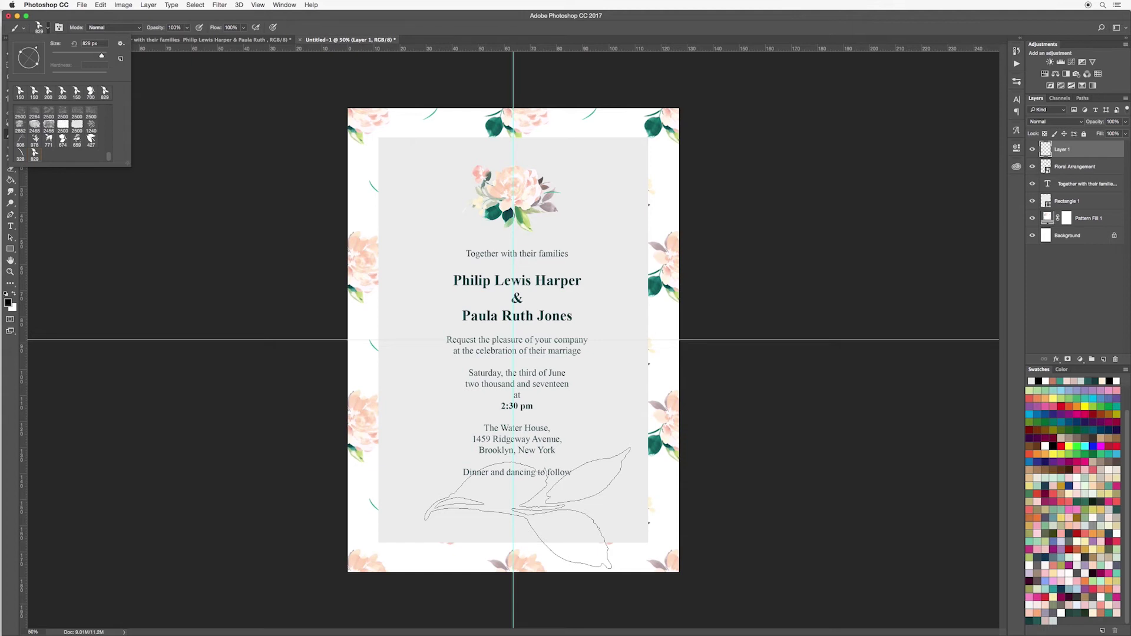
pyautogui.press('Escape')
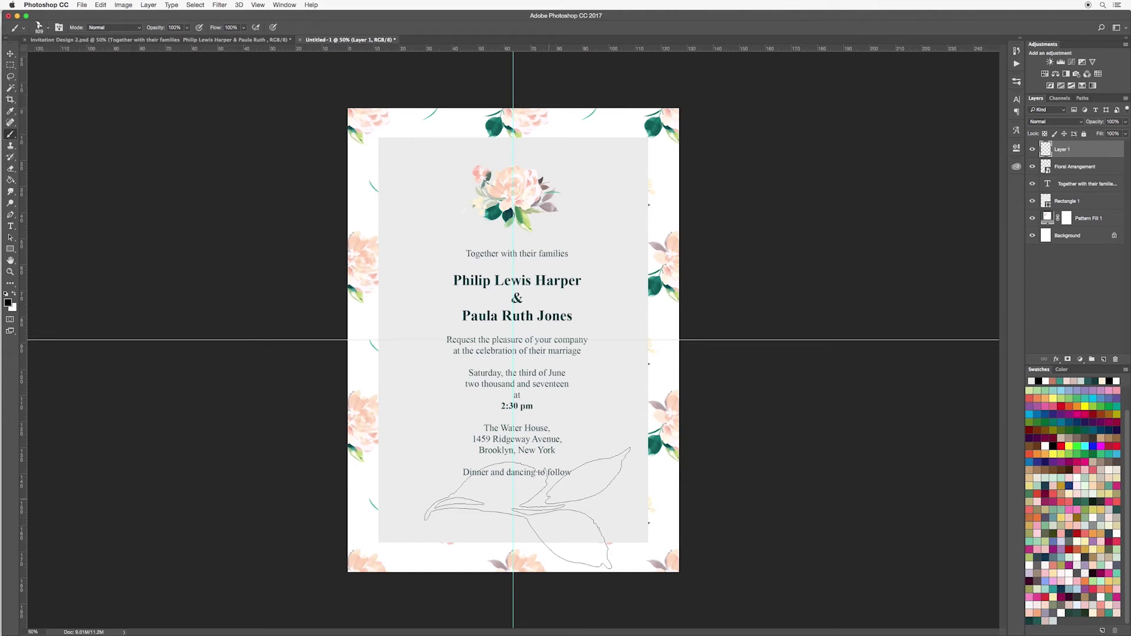
pyautogui.press('[')
pyautogui.press('[')
pyautogui.press('[')
pyautogui.press('[')
pyautogui.press('[')
pyautogui.press('[')
pyautogui.press('[')
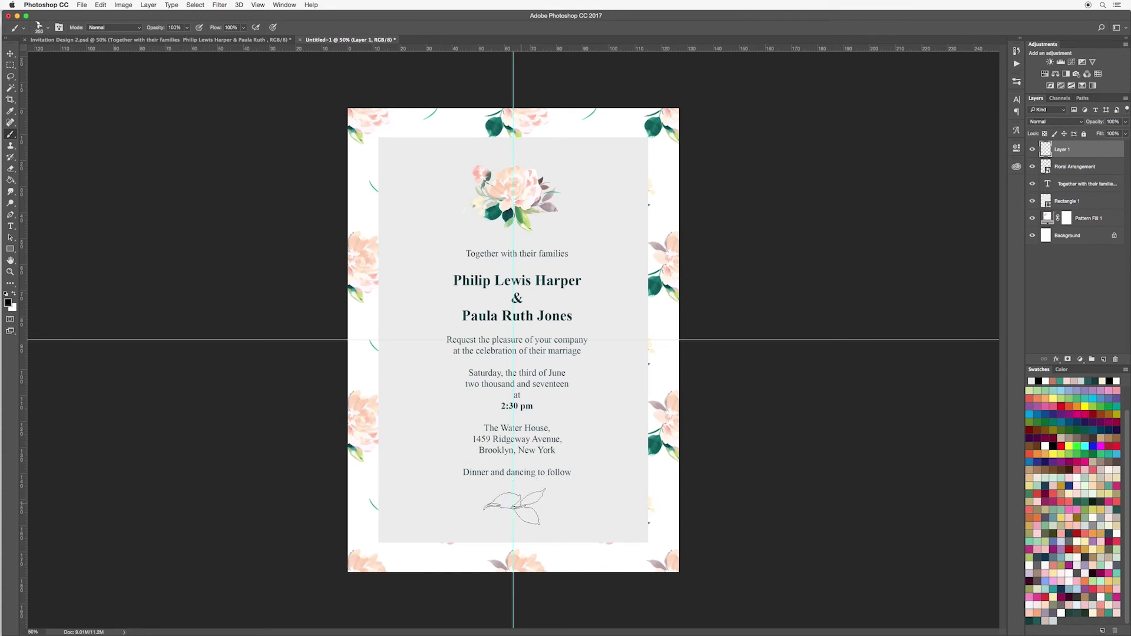
pyautogui.press('[')
pyautogui.press('[')
pyautogui.press(']')
pyautogui.press(']')
pyautogui.press('[')
# - Set the foreground colour to #ccd8d8 and stamp one leaf below the last text line
pyautogui.click(8, 302)
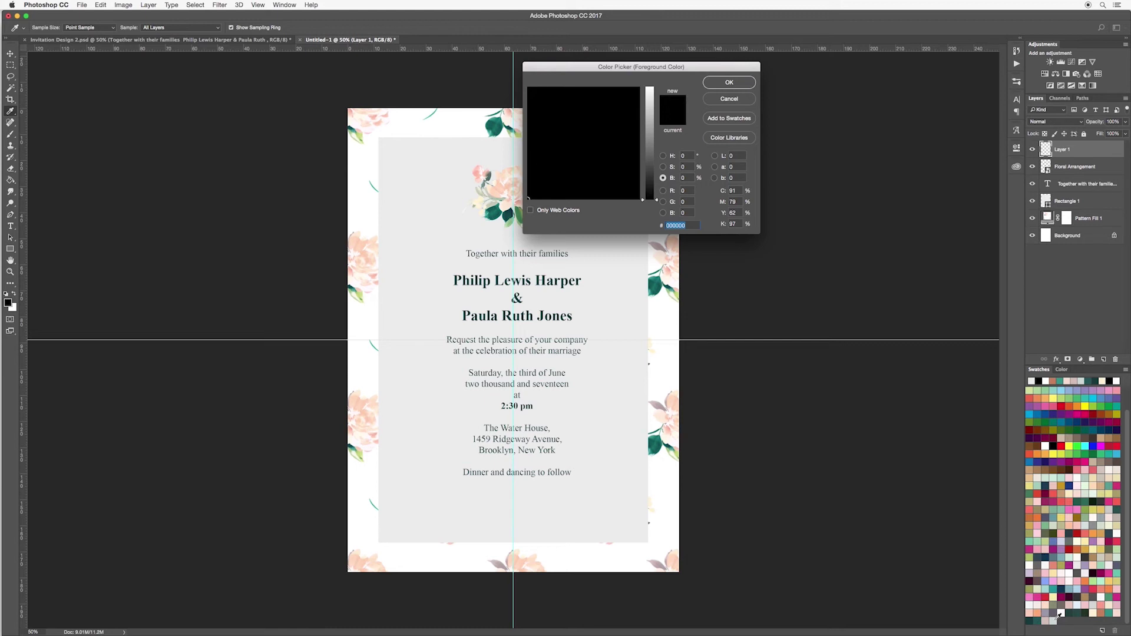
pyautogui.click(1059, 614)
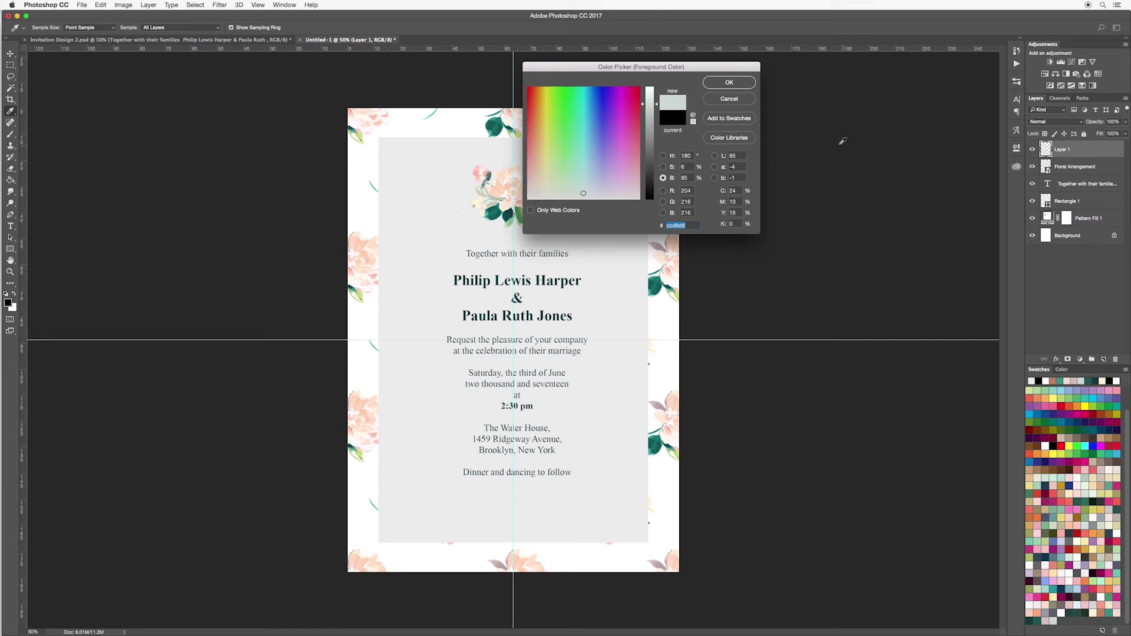
pyautogui.click(728, 86)
pyautogui.press('b')
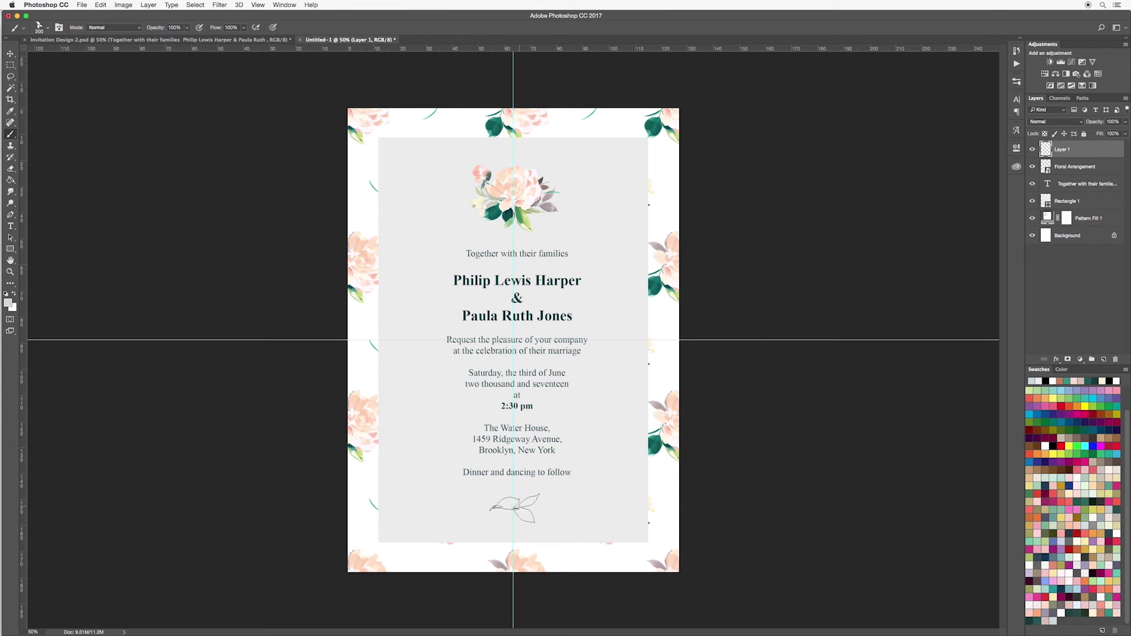
pyautogui.click(513, 507)
# - Centre the leaf under 'Dinner and dancing to follow' and scale it up to about 105%
pyautogui.click(10, 55)
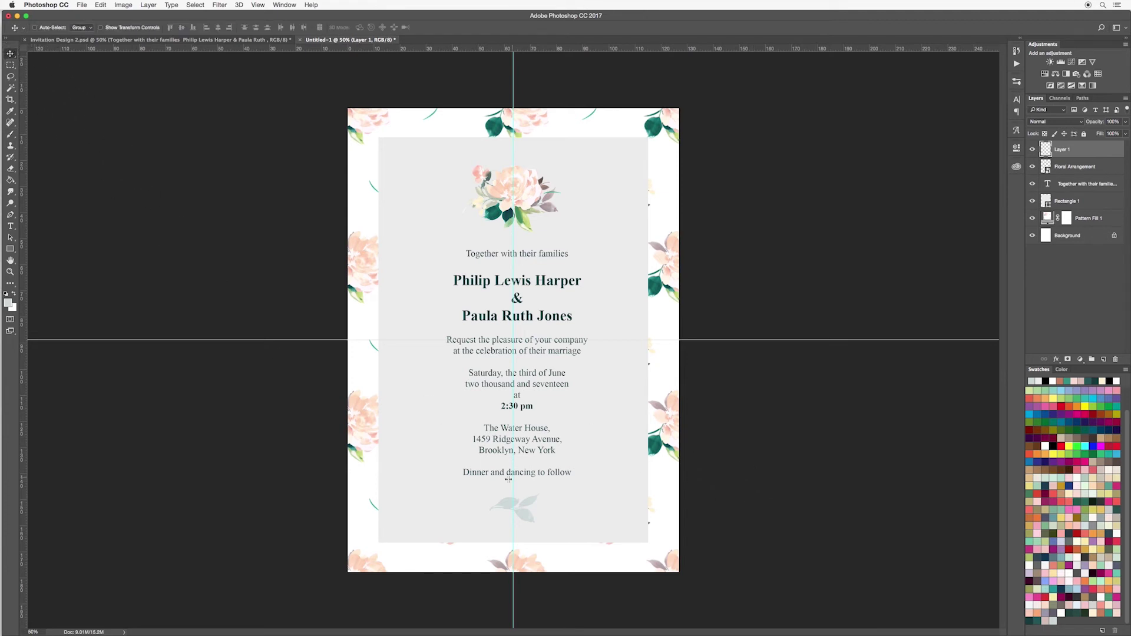
pyautogui.moveTo(527, 507)
pyautogui.mouseDown()
pyautogui.moveTo(546, 510)
pyautogui.moveTo(526, 513)
pyautogui.mouseUp()
pyautogui.press('super+t')
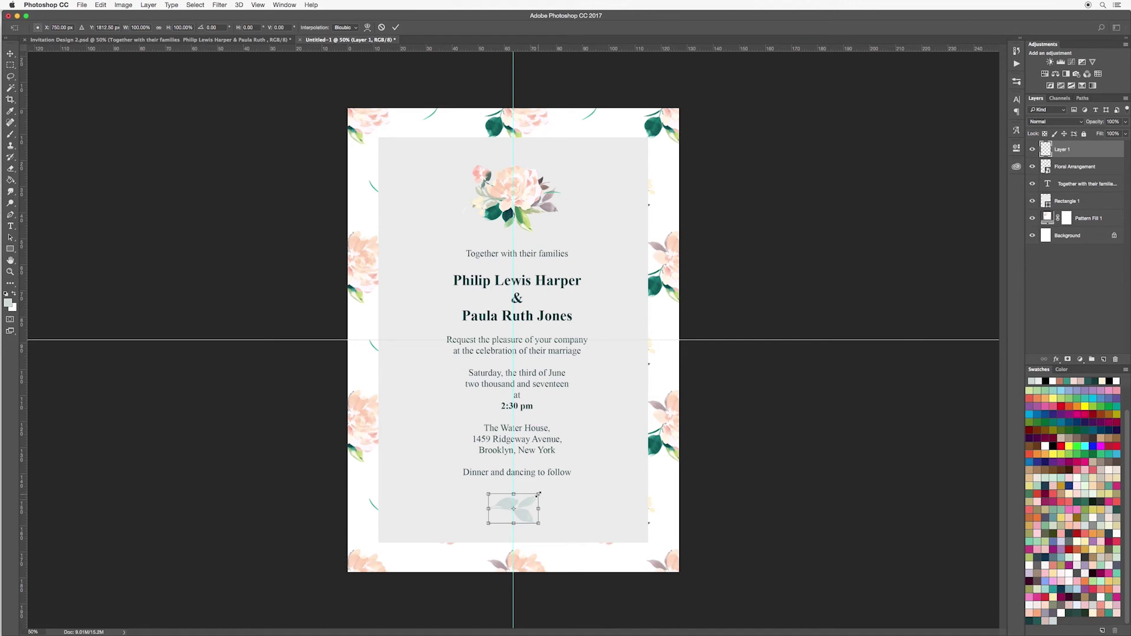
pyautogui.moveTo(538, 494); pyautogui.dragTo(536, 493)
pyautogui.click(395, 27)
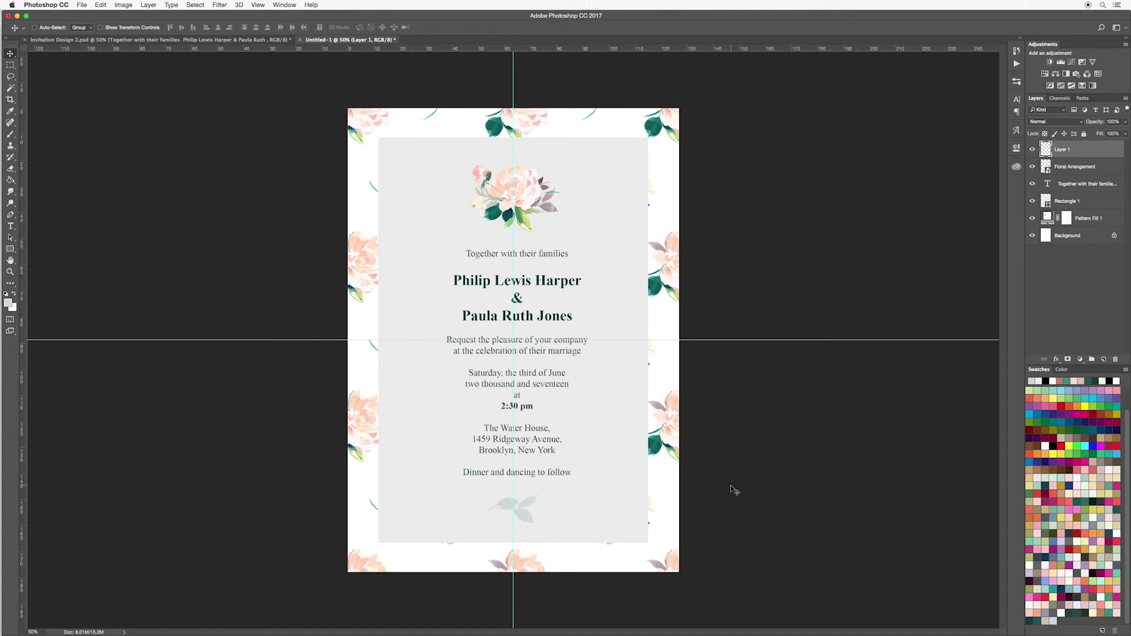
# - Save as Wedding Invite.psd in Photoshop format, accepting Maximize Compatibility
pyautogui.click(82, 5)
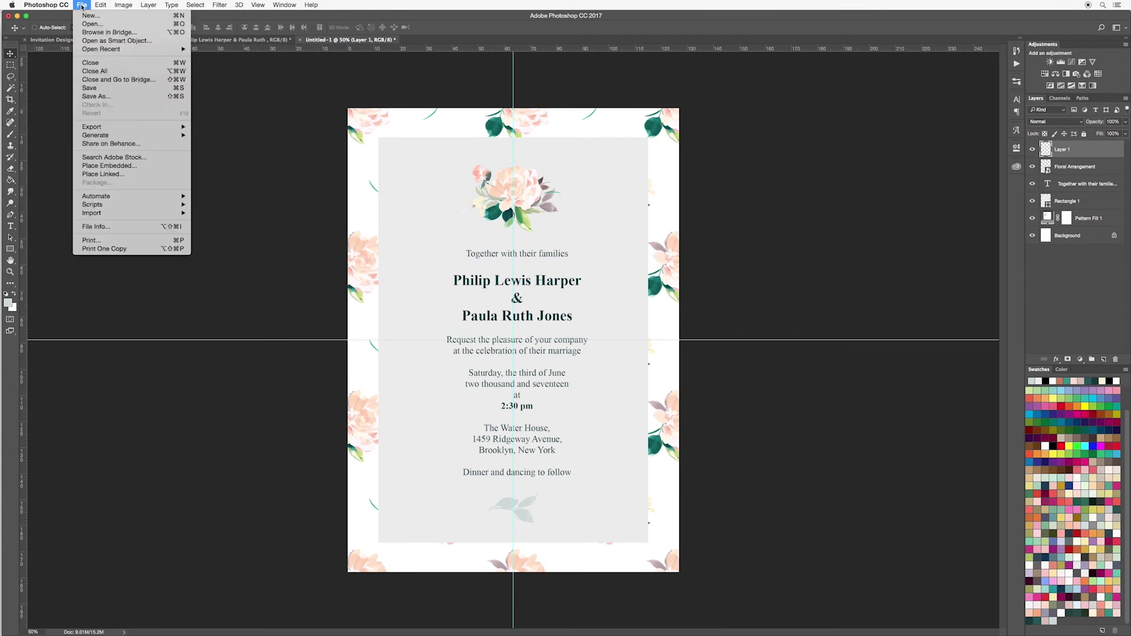
pyautogui.click(98, 97)
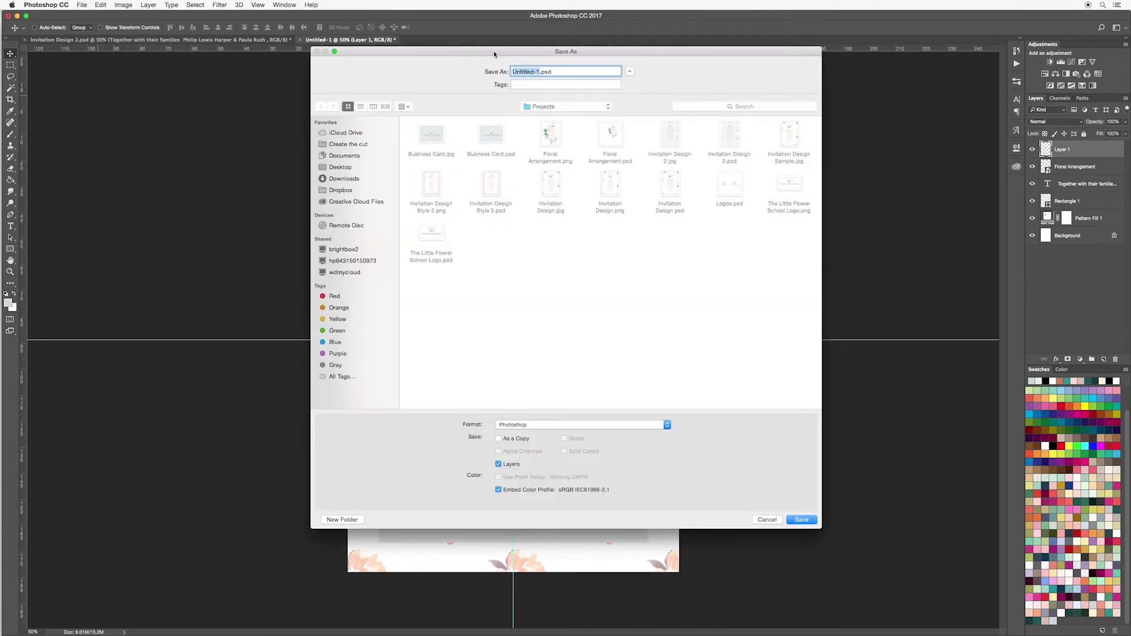
pyautogui.write('Wedding Invite')
pyautogui.press('super+shift+Left')
pyautogui.click(641, 425)
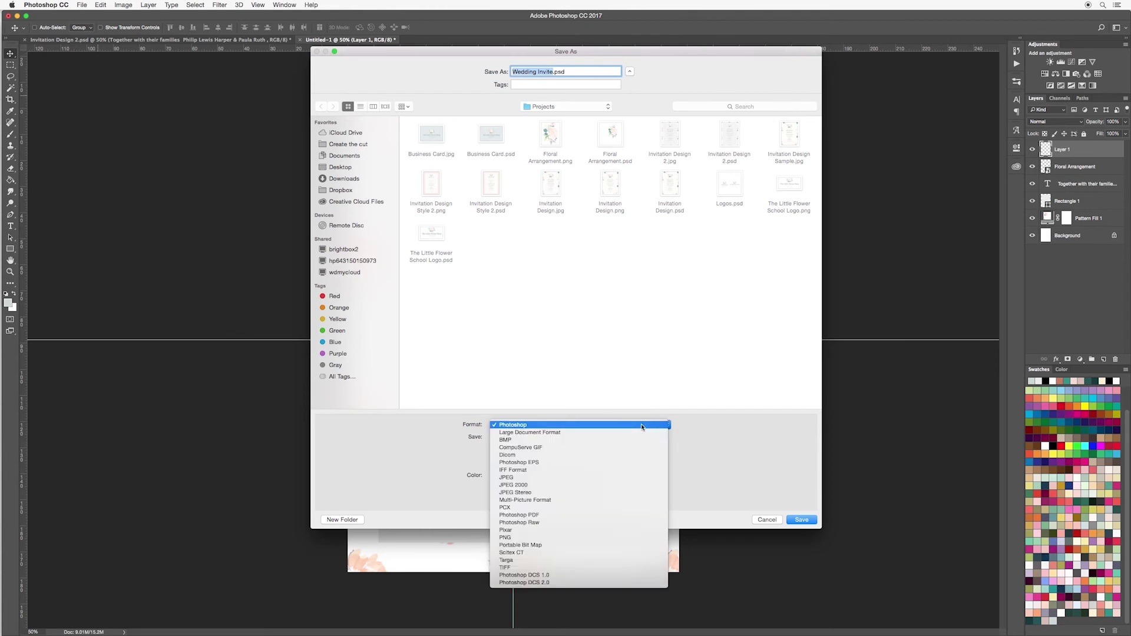
pyautogui.click(516, 425)
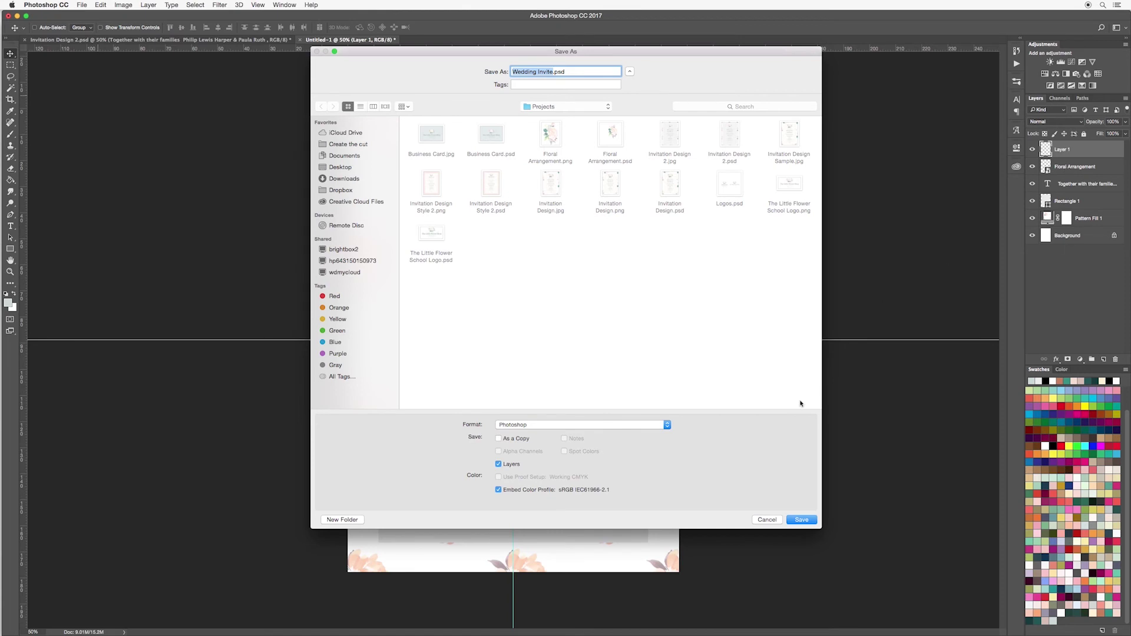
pyautogui.click(803, 522)
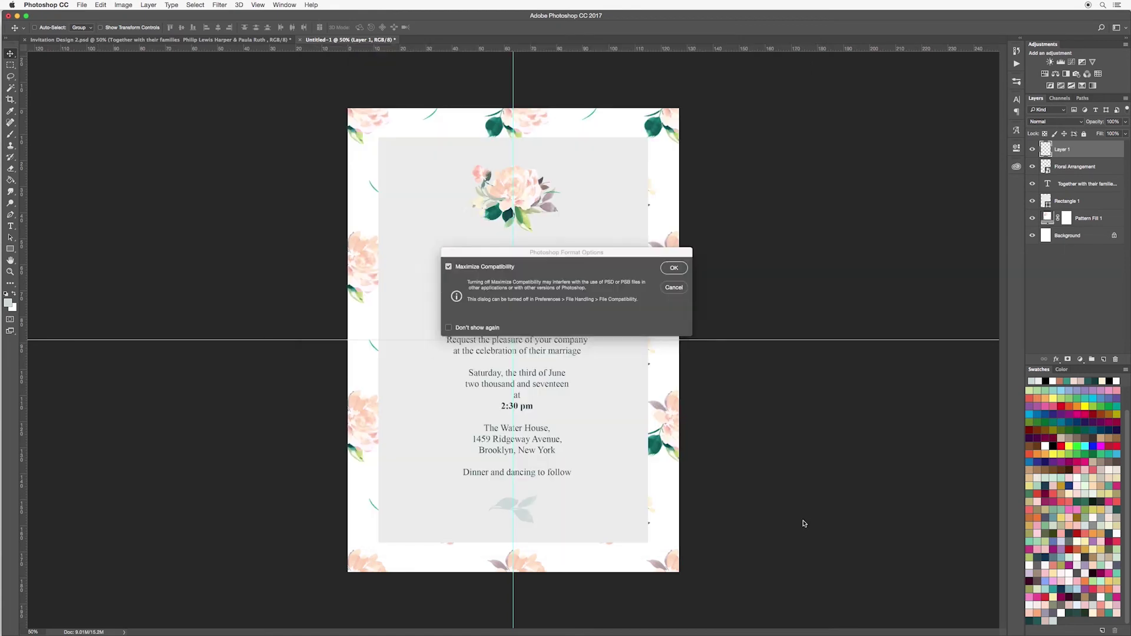
pyautogui.click(673, 264)
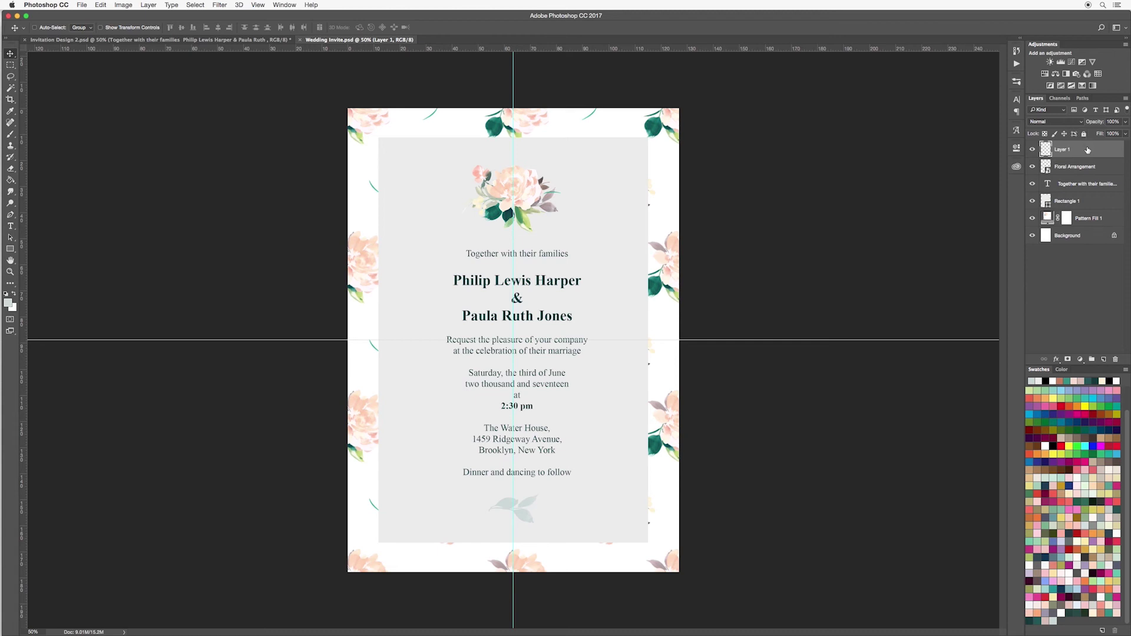
# - Merge all layers from Layer 1 to Background into a single layer
pyautogui.keyDown('shift'); pyautogui.click(1089, 237); pyautogui.keyUp('shift')
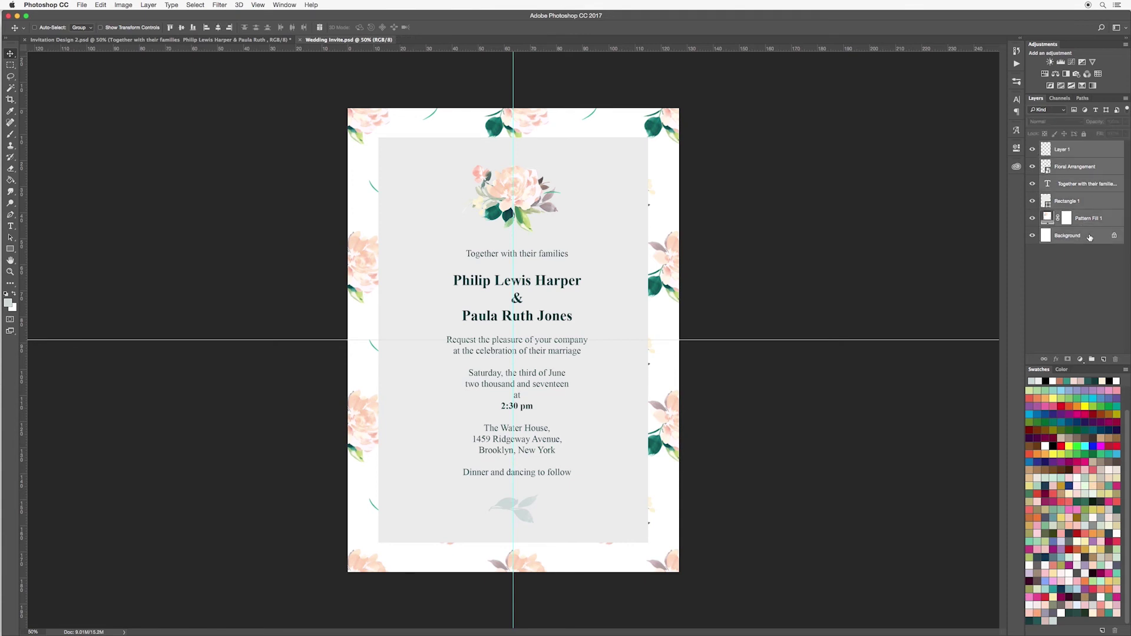
pyautogui.rightClick(1095, 200)
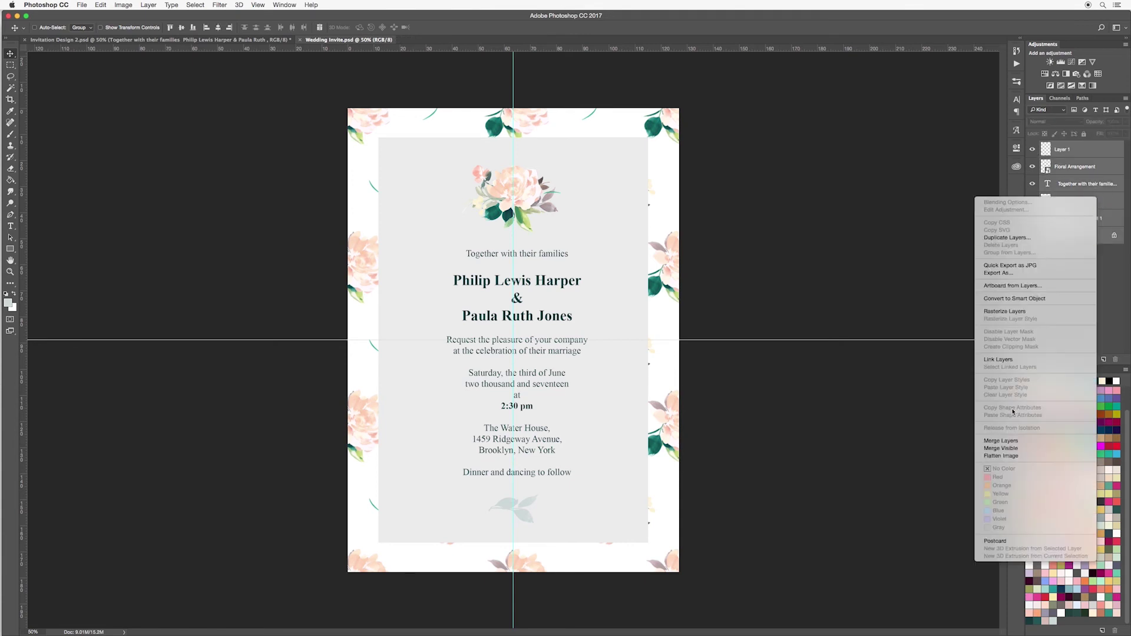
pyautogui.click(1009, 441)
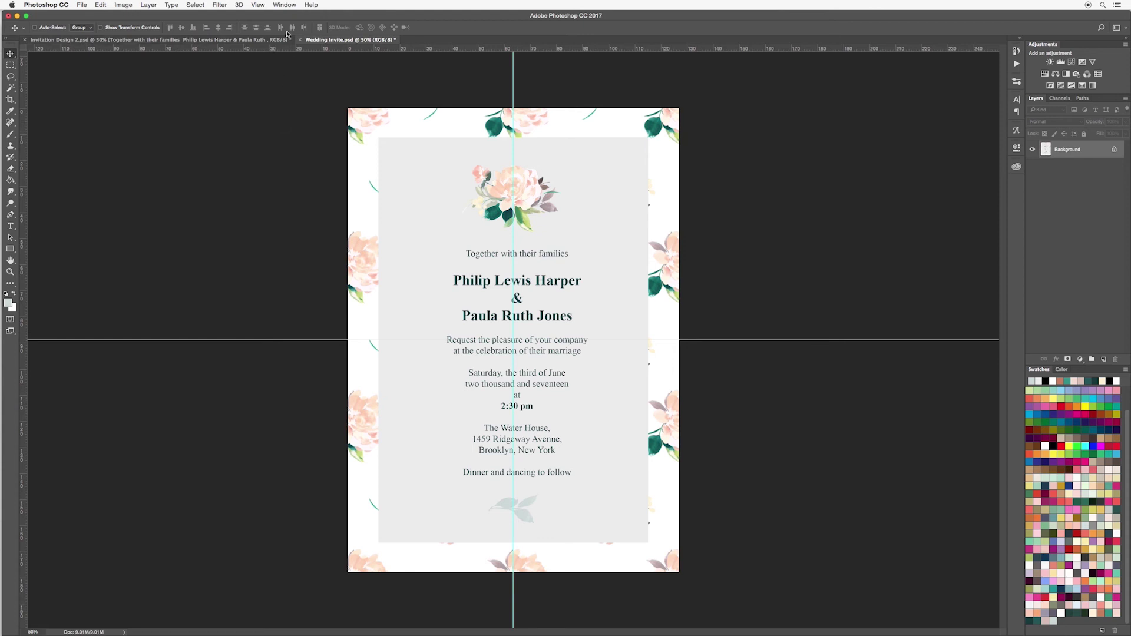
# - Clear all guides from the canvas via View > Clear Guides
pyautogui.click(286, 4)
pyautogui.moveTo(257, 5)
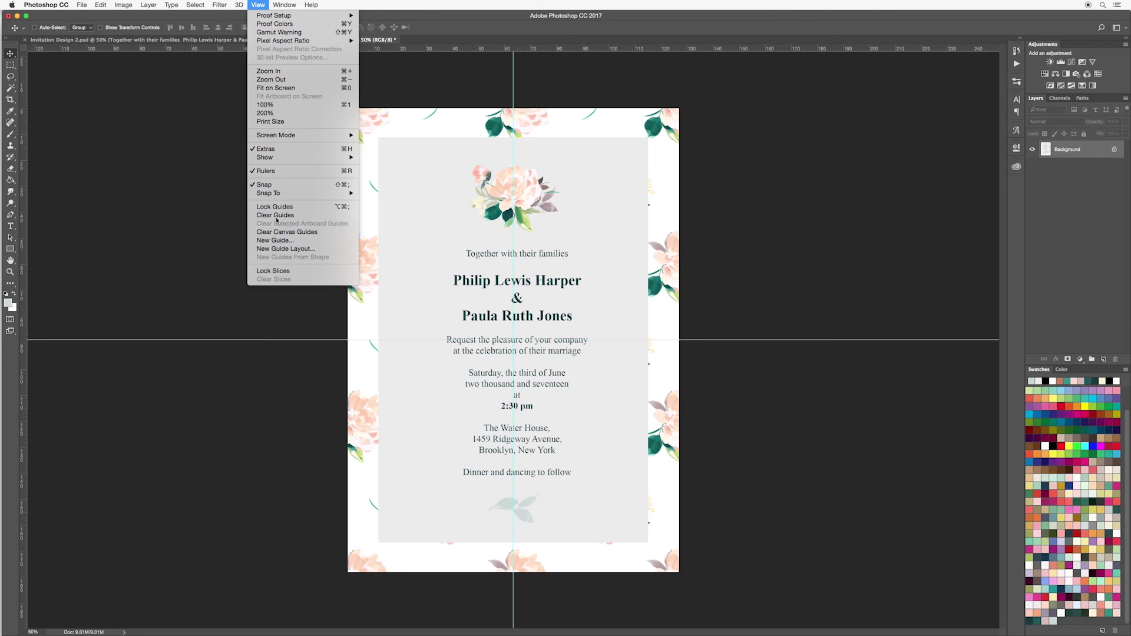
pyautogui.click(276, 216)
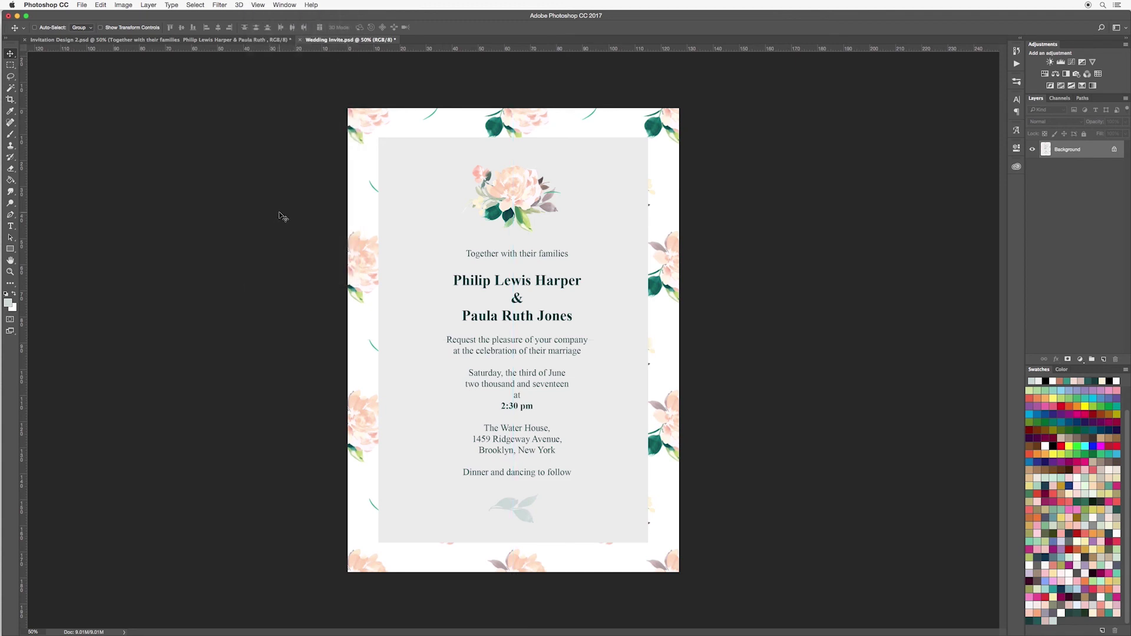
# - Save a copy of the invitation as Wedding Invite.jpg in JPEG format
pyautogui.click(81, 5)
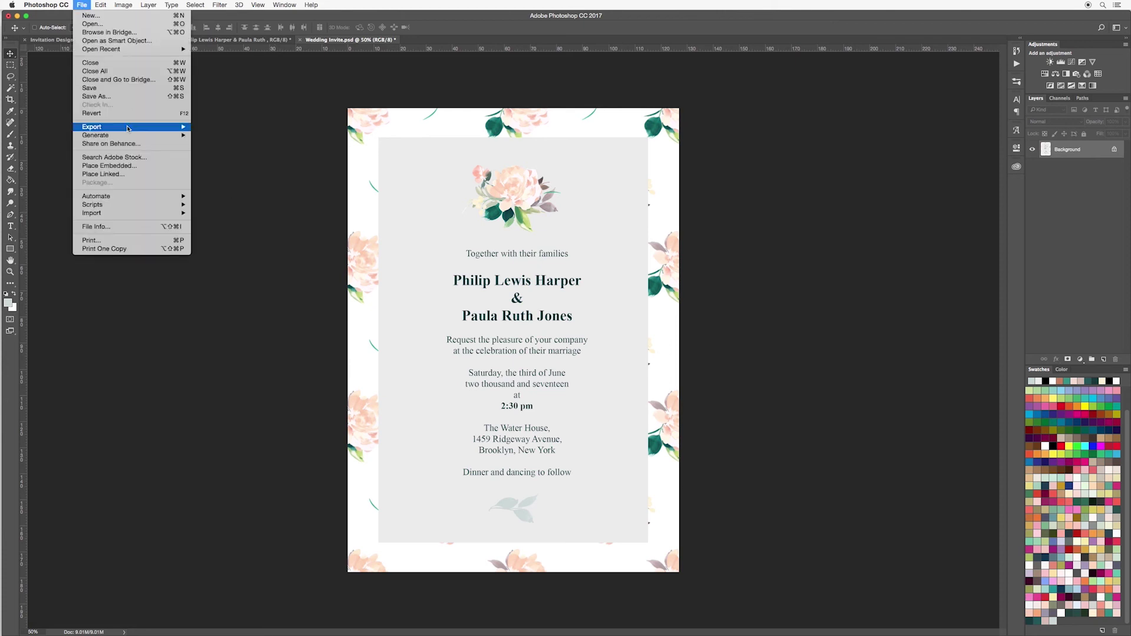
pyautogui.click(96, 96)
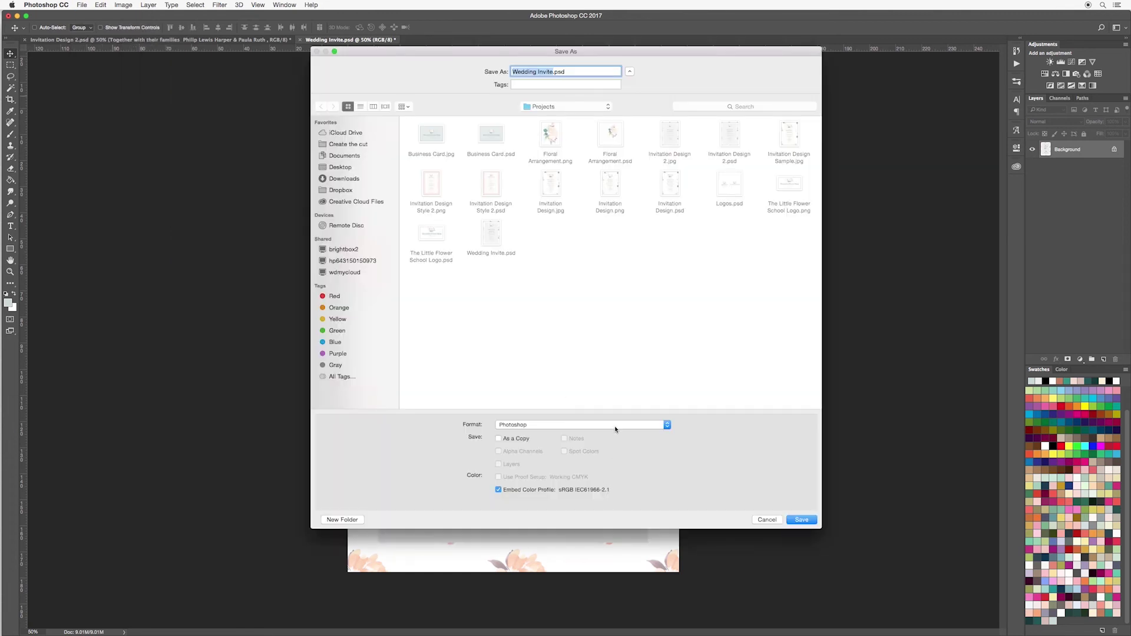
pyautogui.click(605, 429)
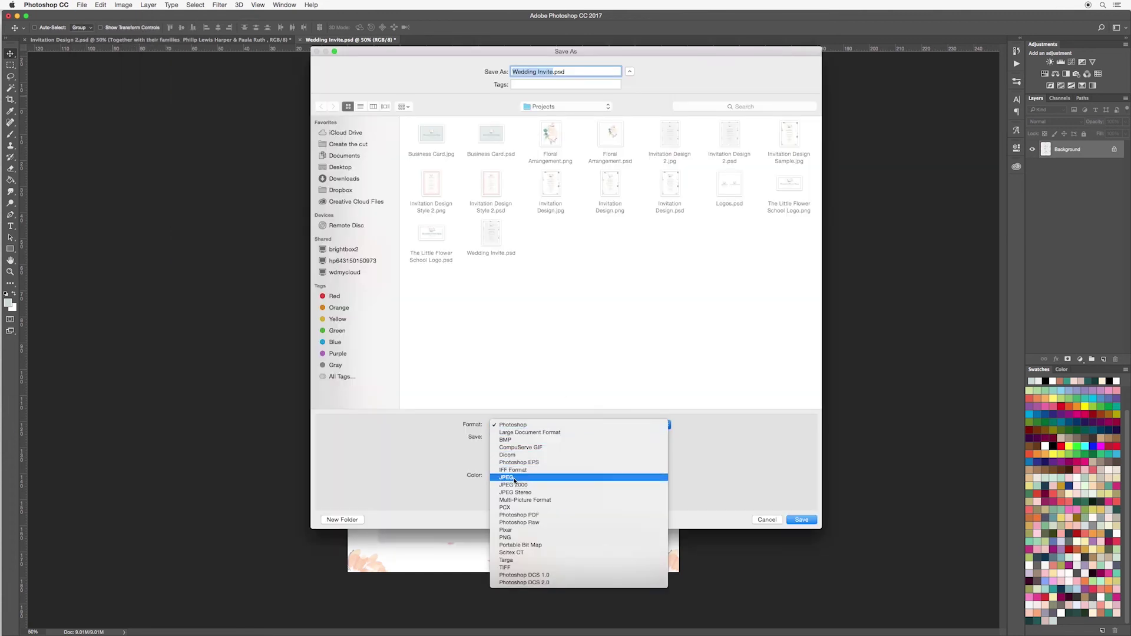
pyautogui.press('j')
pyautogui.press('Return')
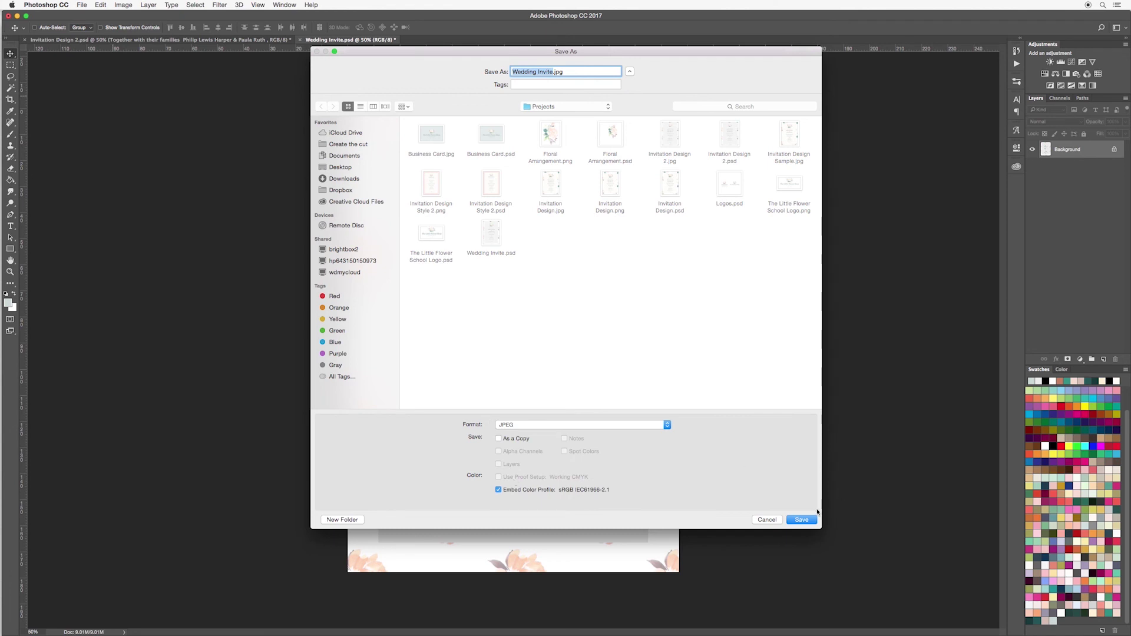
pyautogui.click(809, 520)
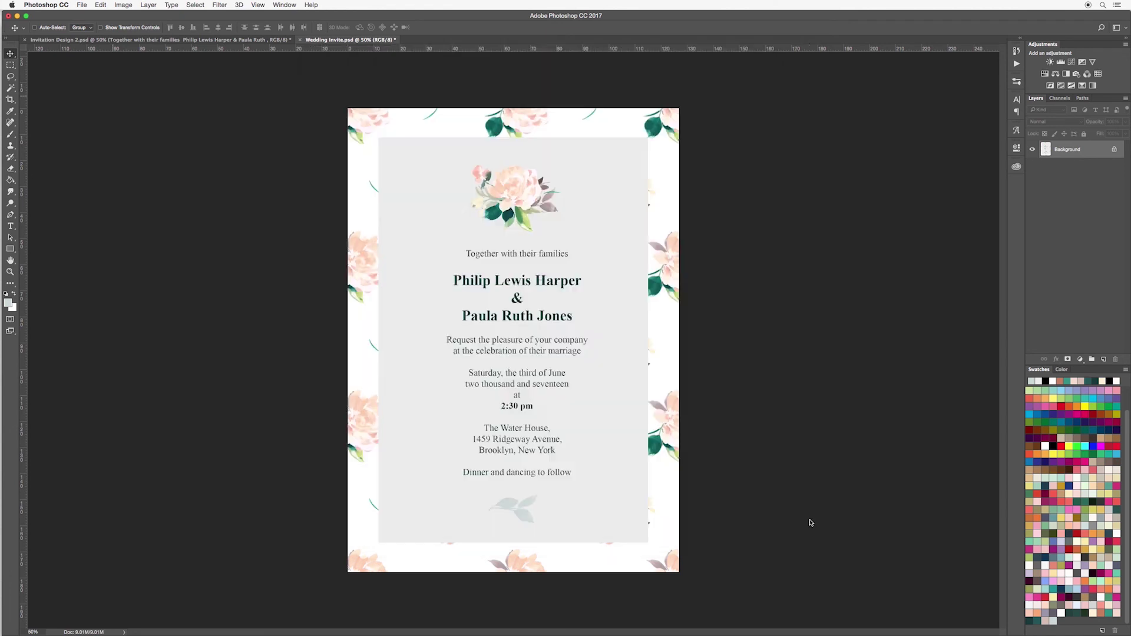
# - Set the JPEG quality to 7 Medium and confirm the options
pyautogui.moveTo(563, 257); pyautogui.dragTo(212, 166)
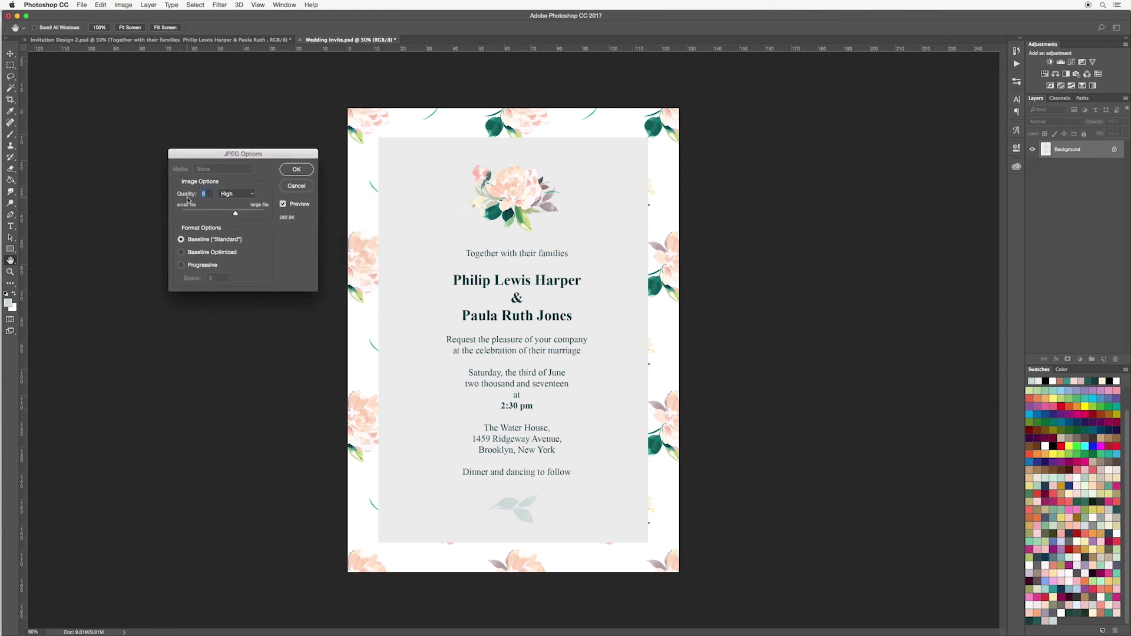
pyautogui.moveTo(236, 213); pyautogui.dragTo(182, 215)
pyautogui.moveTo(182, 214); pyautogui.dragTo(266, 216)
pyautogui.click(264, 215)
pyautogui.click(295, 169)
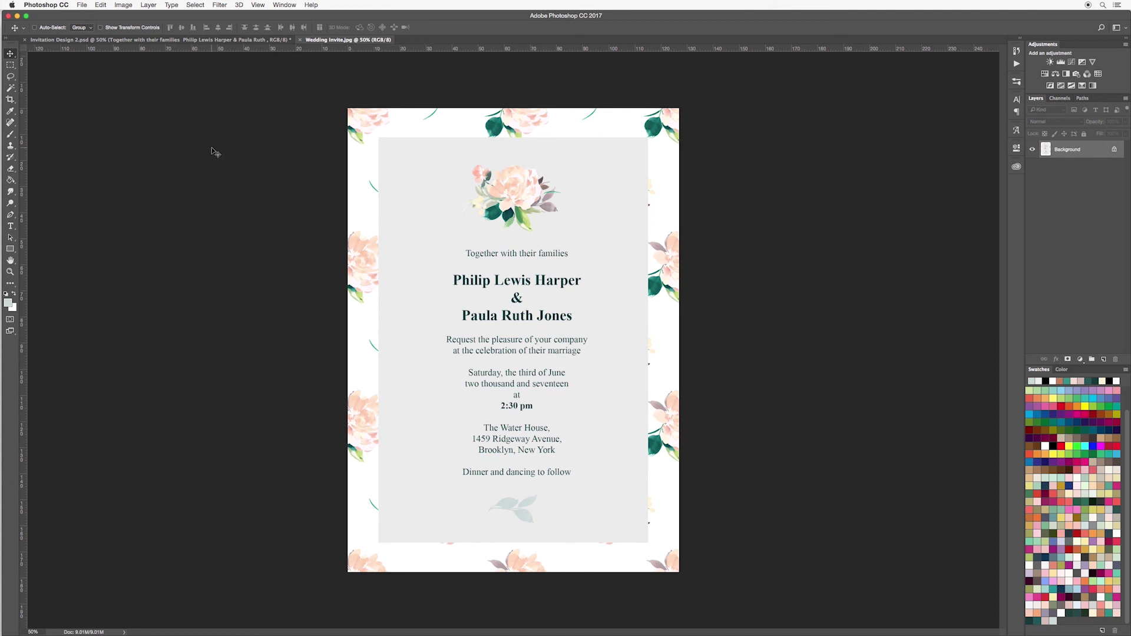
# - Switch Image > Mode to CMYK Color, accepting the Coated FOGRA39 profile warning
pyautogui.click(104, 6)
pyautogui.moveTo(120, 6)
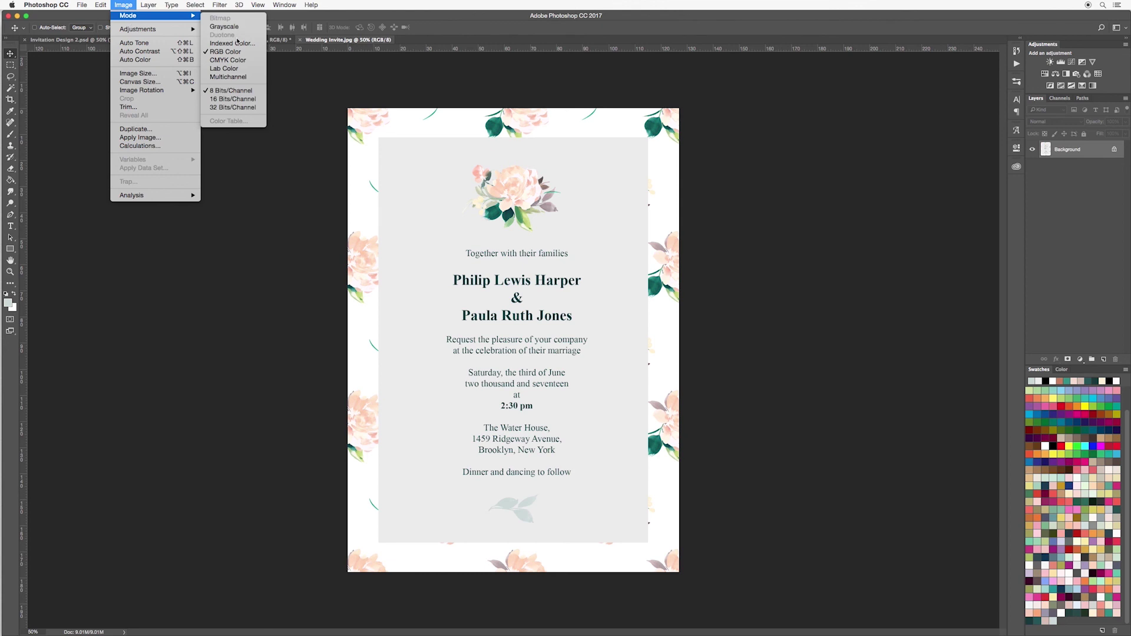
pyautogui.click(233, 61)
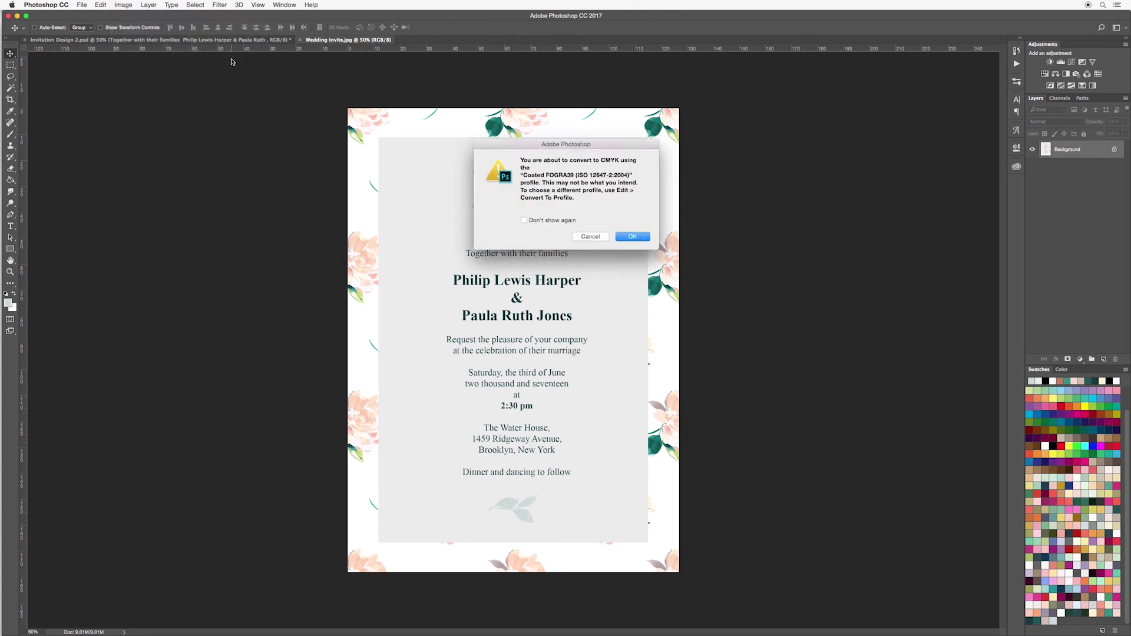
pyautogui.click(632, 236)
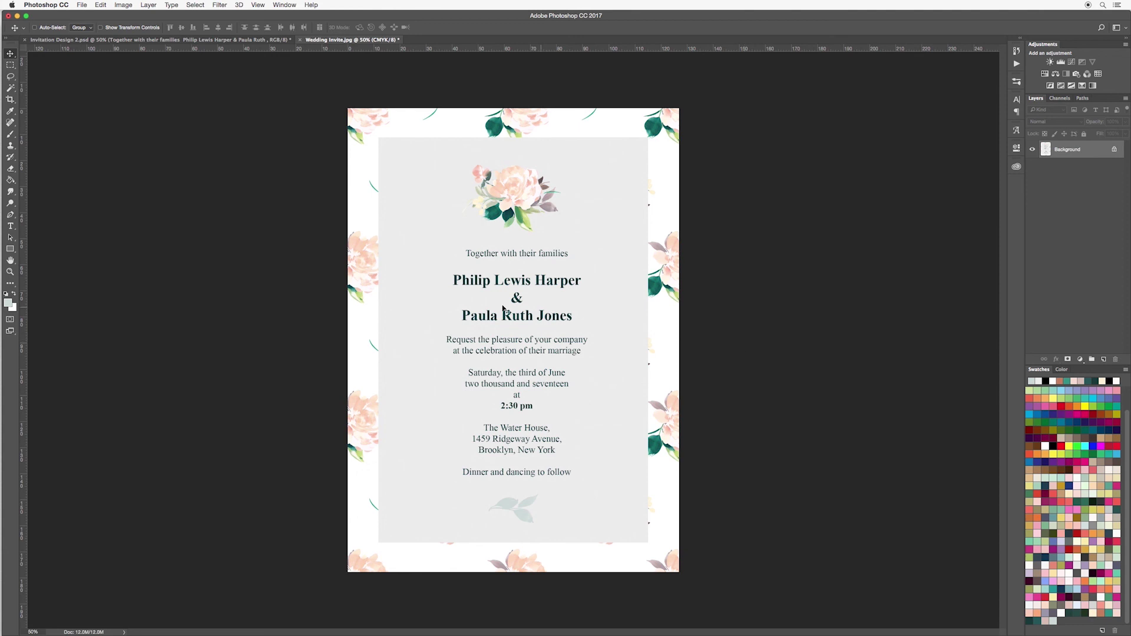
# - Save the CMYK invitation as Wedding Invite.pdf in Photoshop PDF format
pyautogui.click(83, 5)
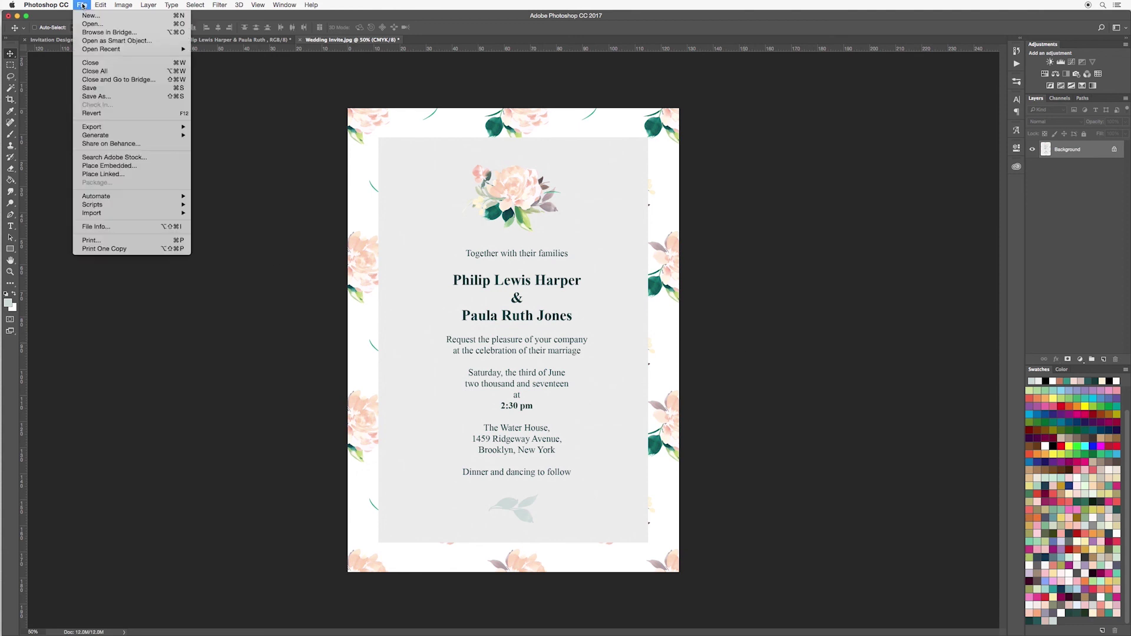
pyautogui.click(108, 96)
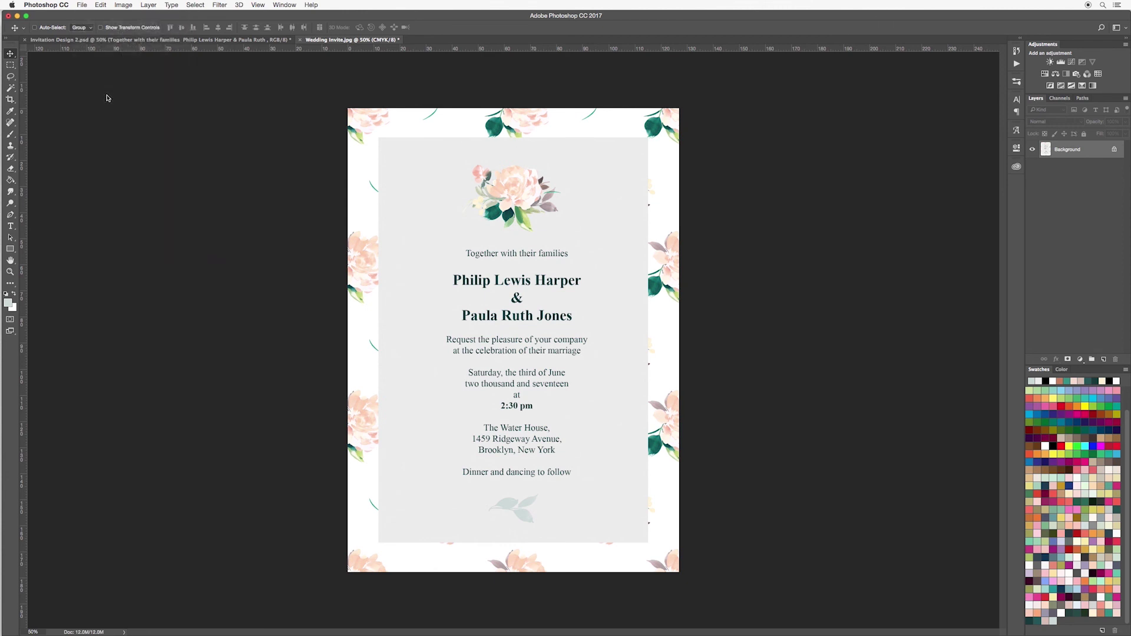
pyautogui.click(631, 426)
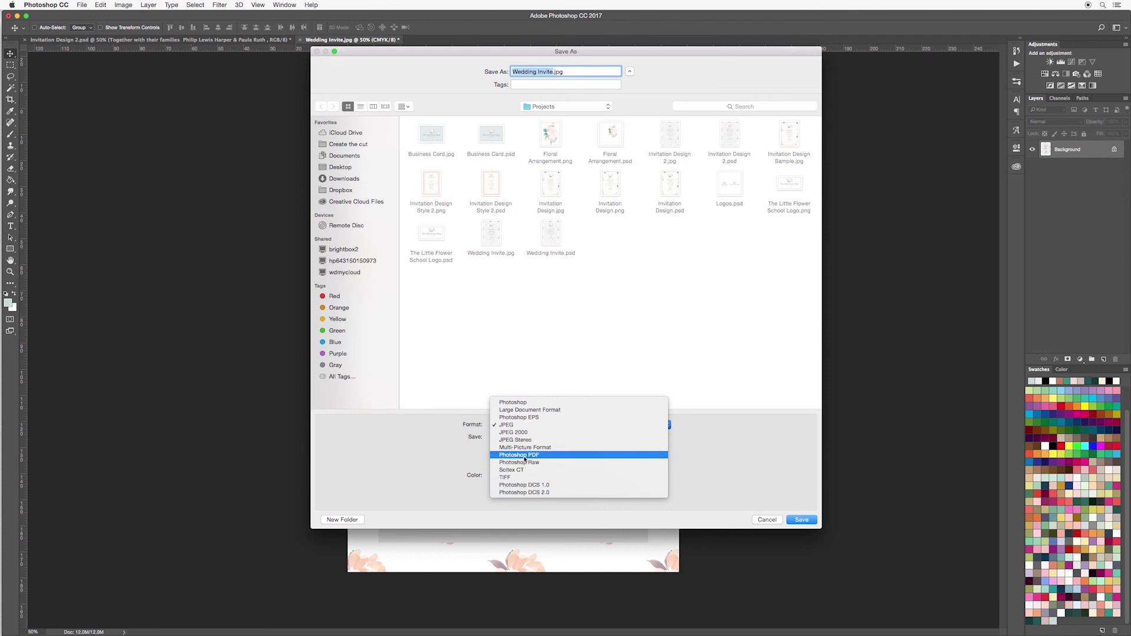
pyautogui.click(539, 455)
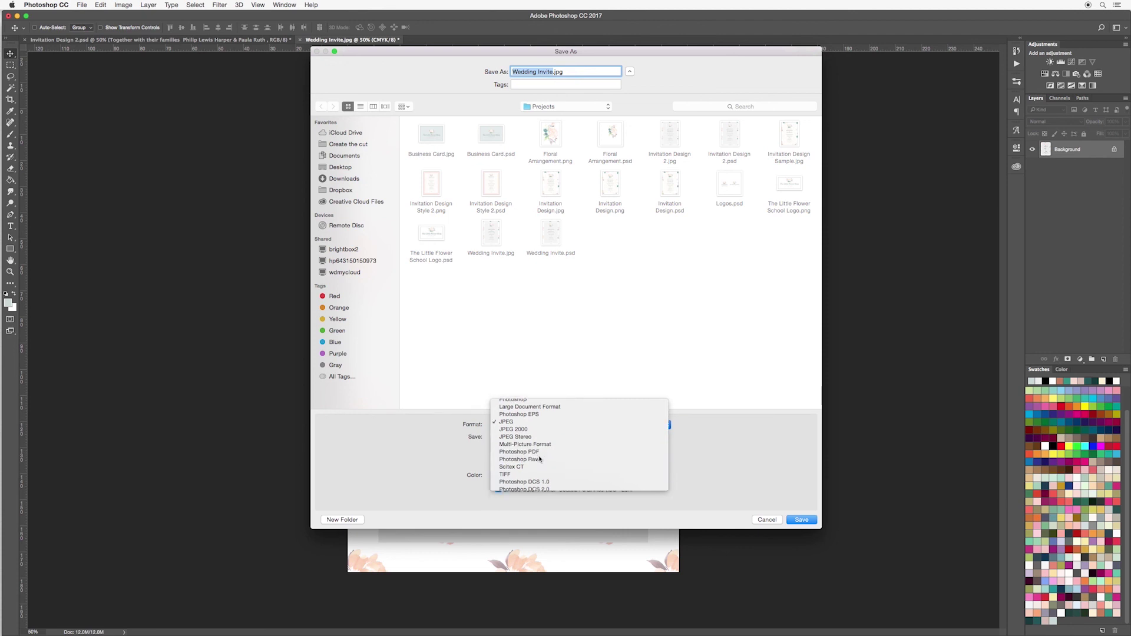
pyautogui.click(608, 425)
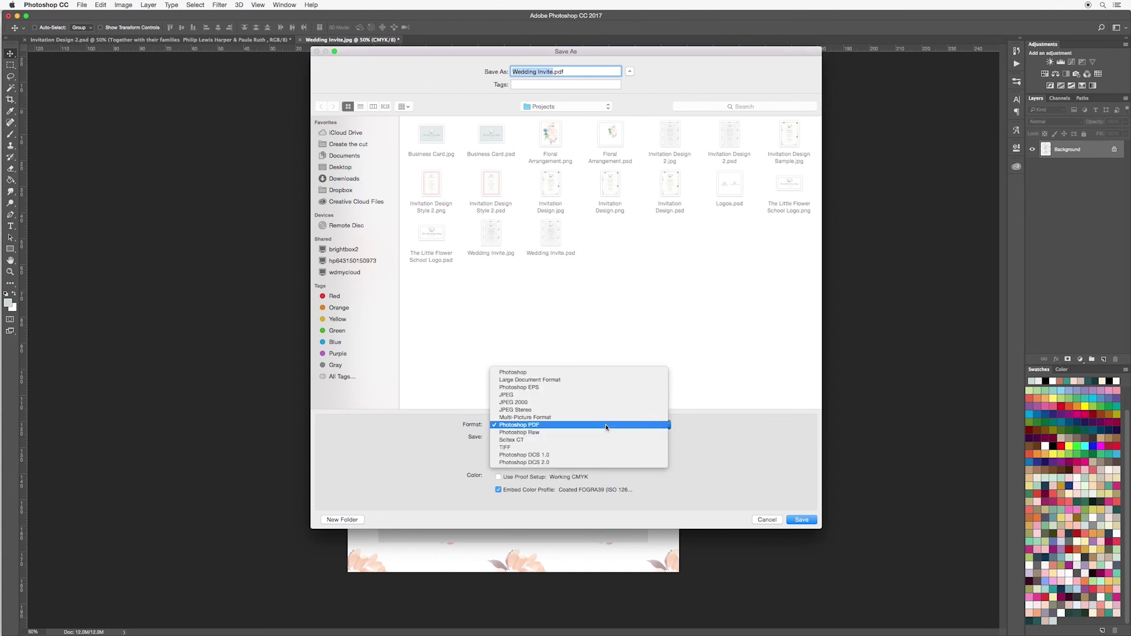
pyautogui.click(690, 437)
pyautogui.click(803, 519)
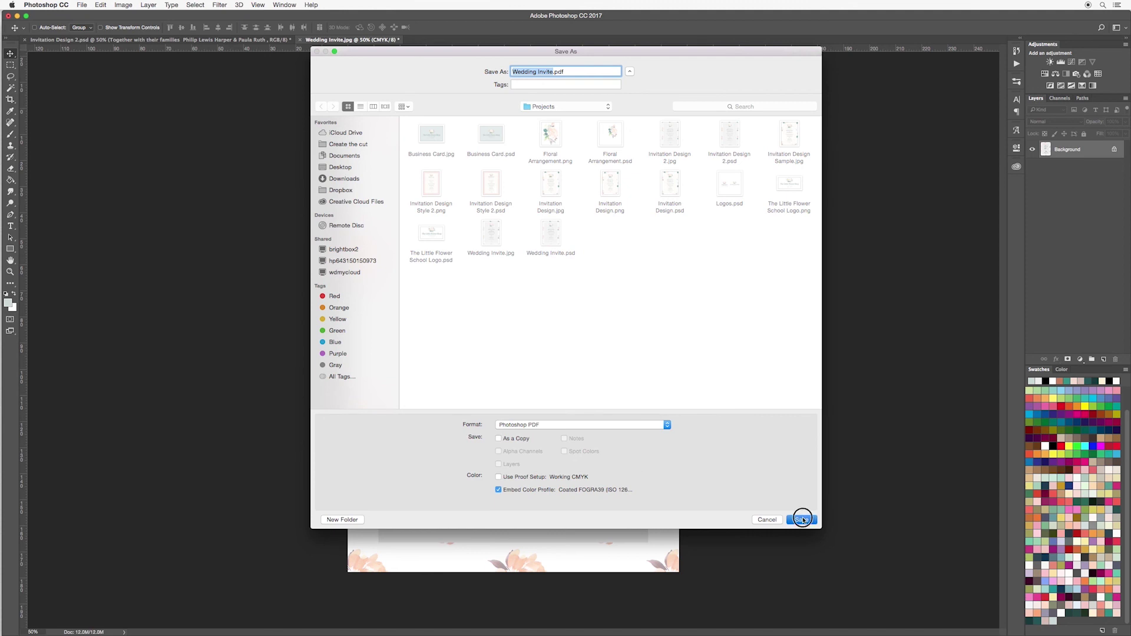
# - Use the High Quality Print preset and save the PDF, keeping Photoshop editing capabilities
pyautogui.click(628, 220)
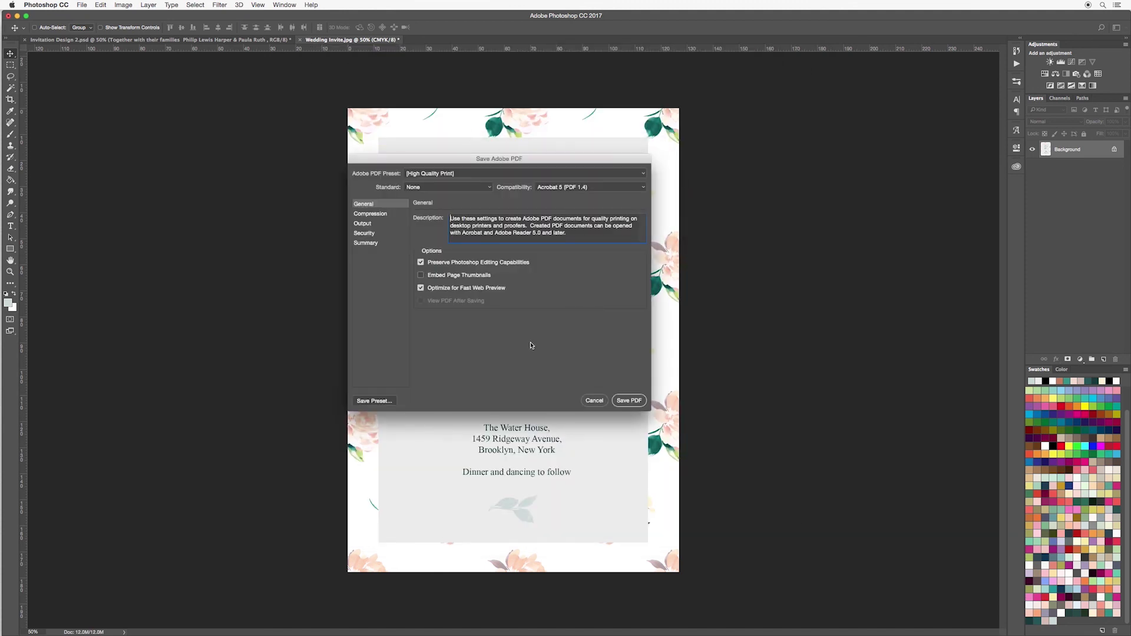
pyautogui.click(418, 173)
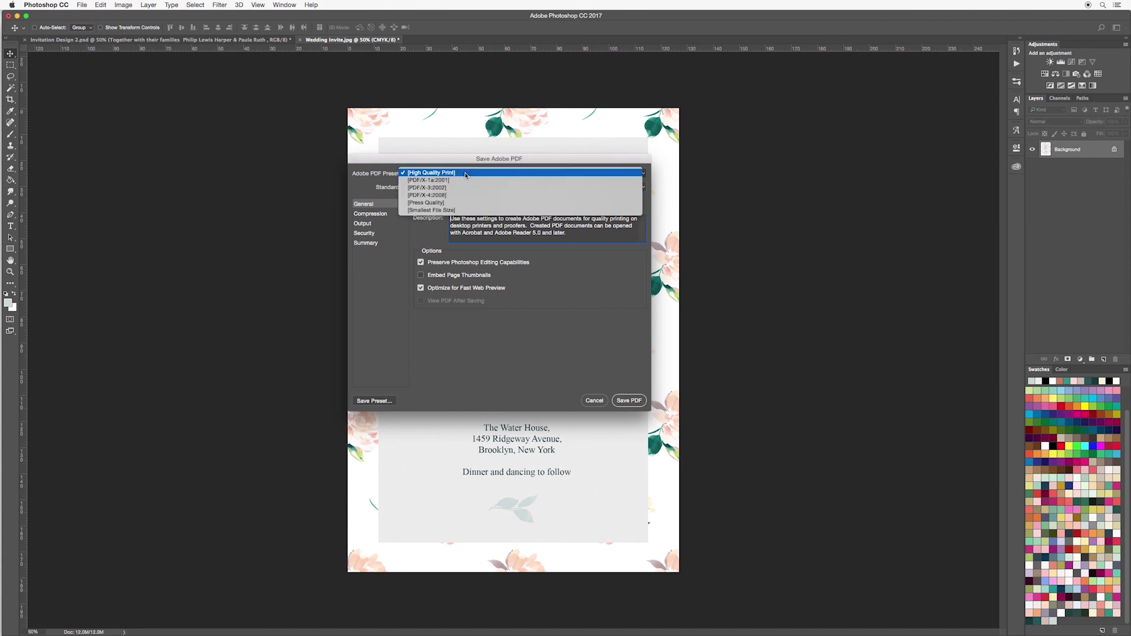
pyautogui.click(419, 175)
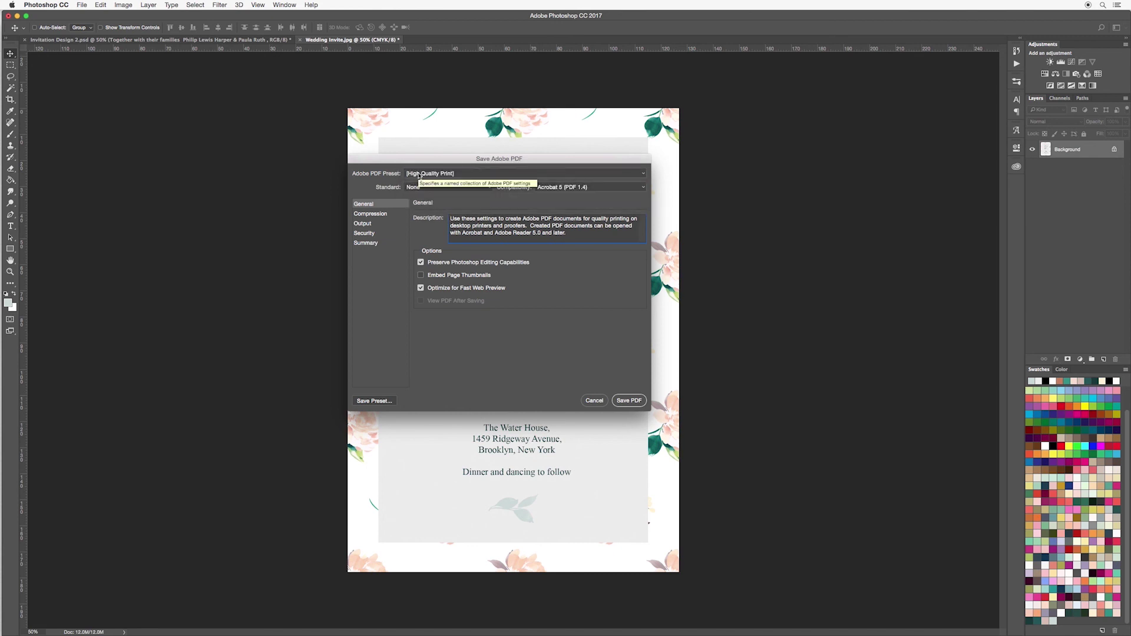
pyautogui.click(621, 402)
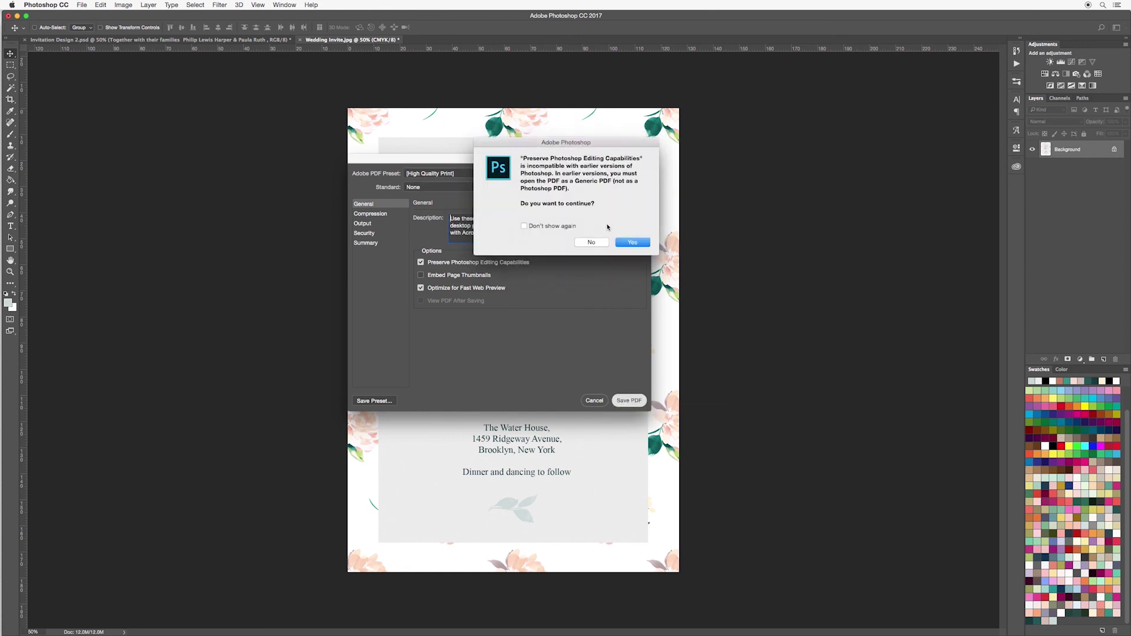
pyautogui.click(631, 242)
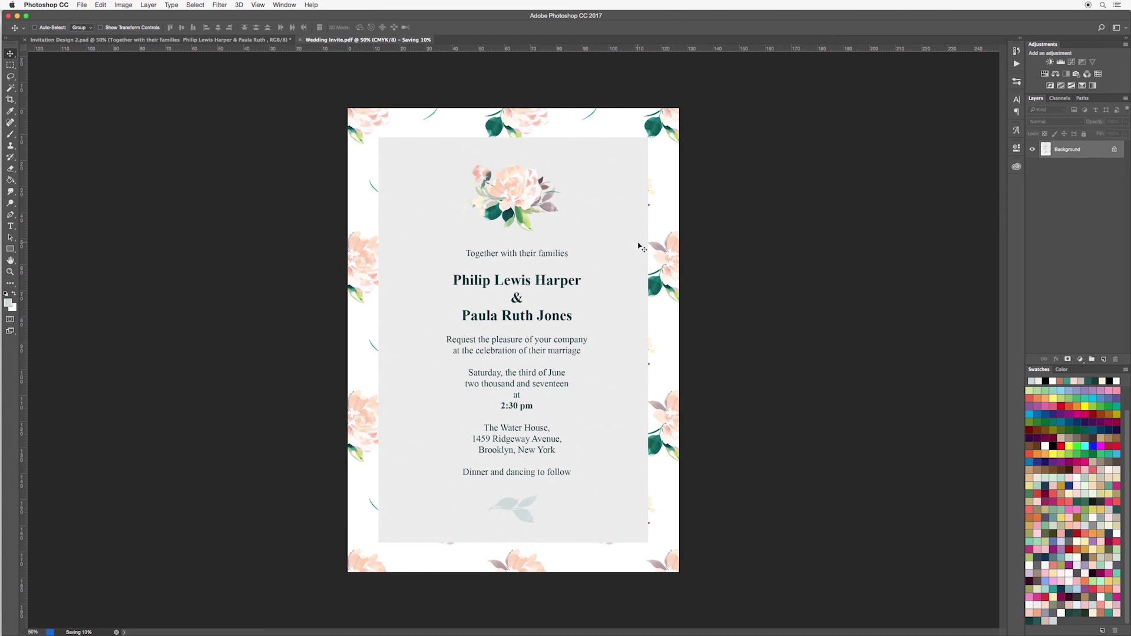
pyautogui.click(81, 5)
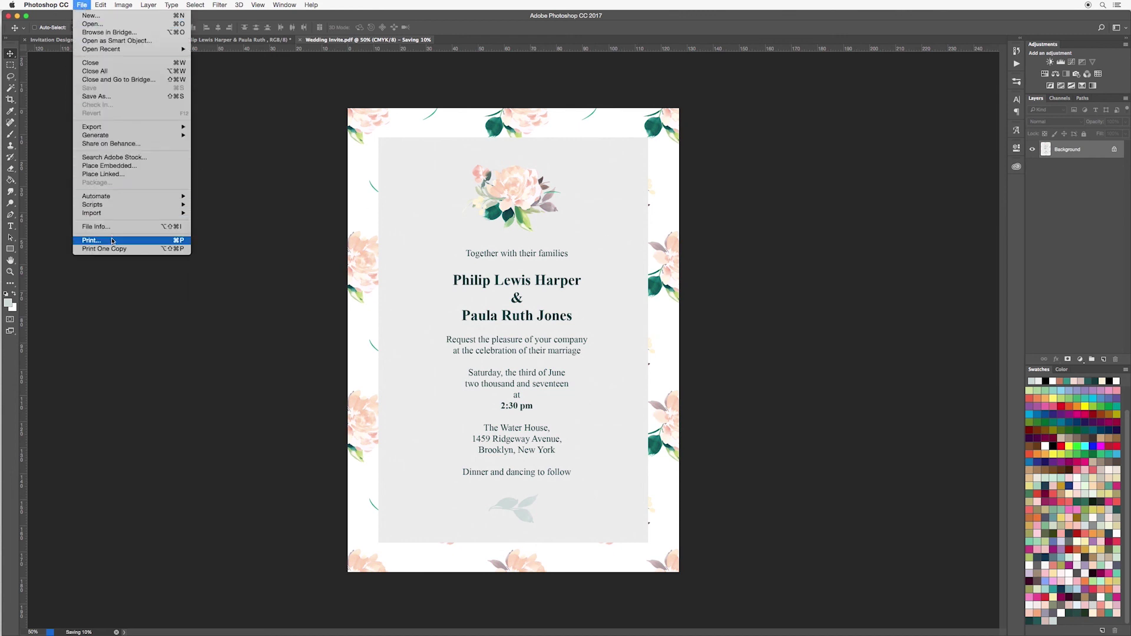
pyautogui.click(246, 210)
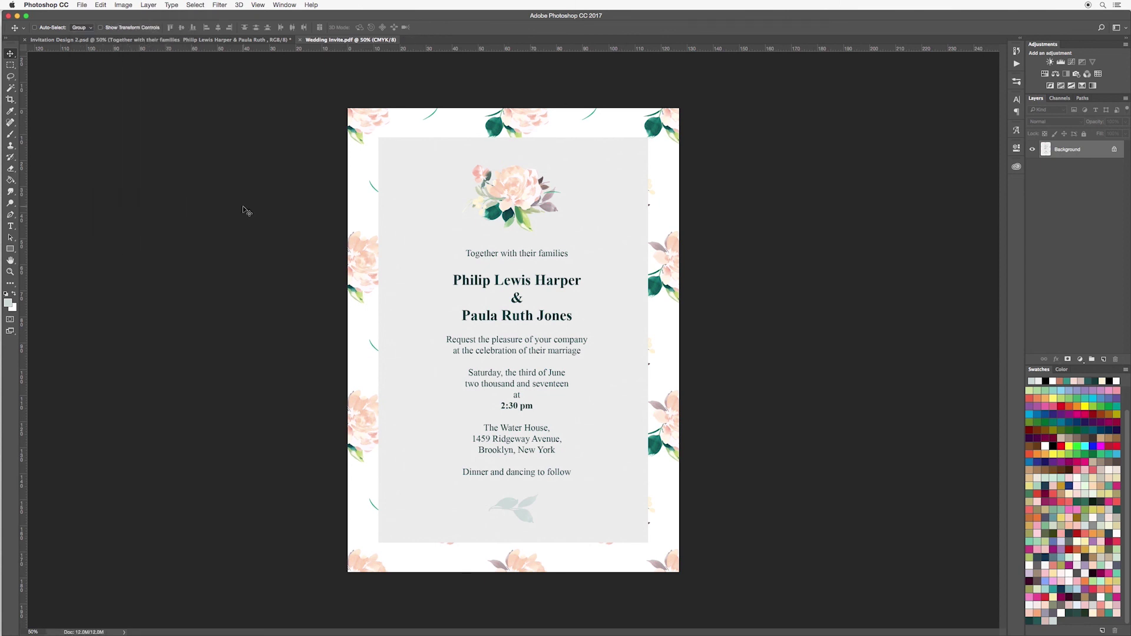